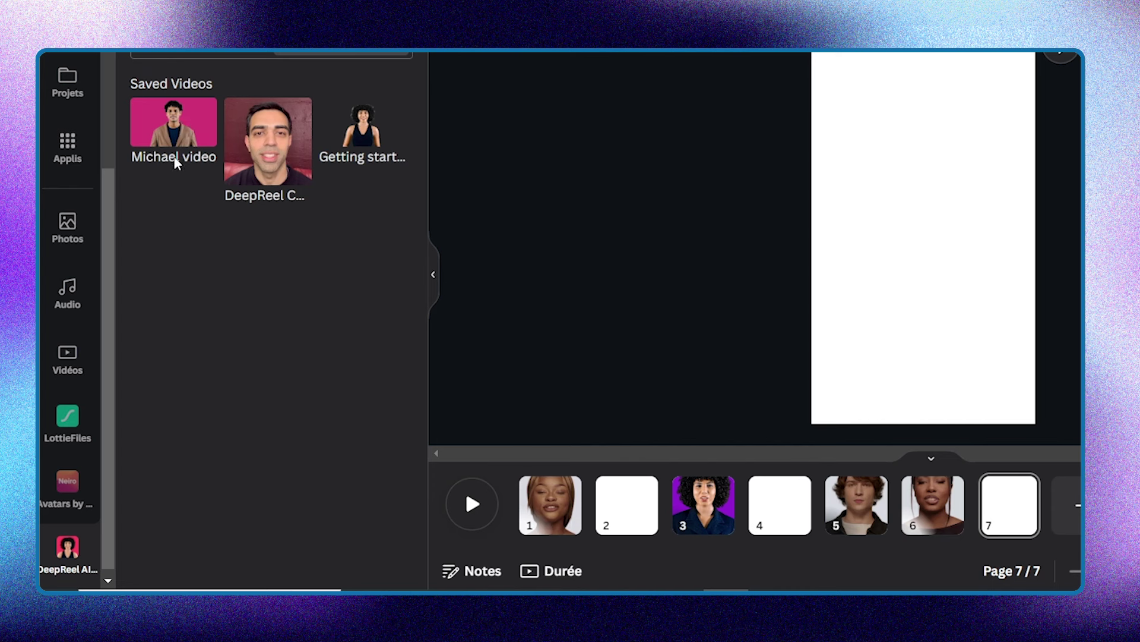
- Add the saved "Michael video" to page 7 and enlarge it until it covers the full height of the page
{"action": "left_click", "coordinate": [174, 121]}
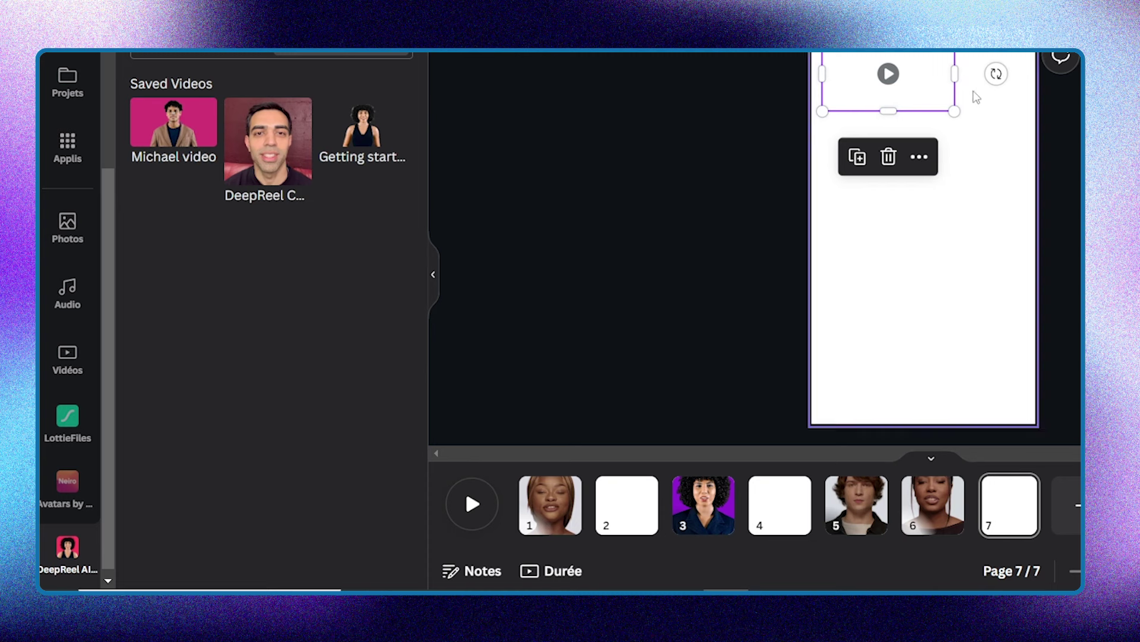
{"action": "left_click_drag", "start_coordinate": [955, 109], "coordinate": [1078, 226]}
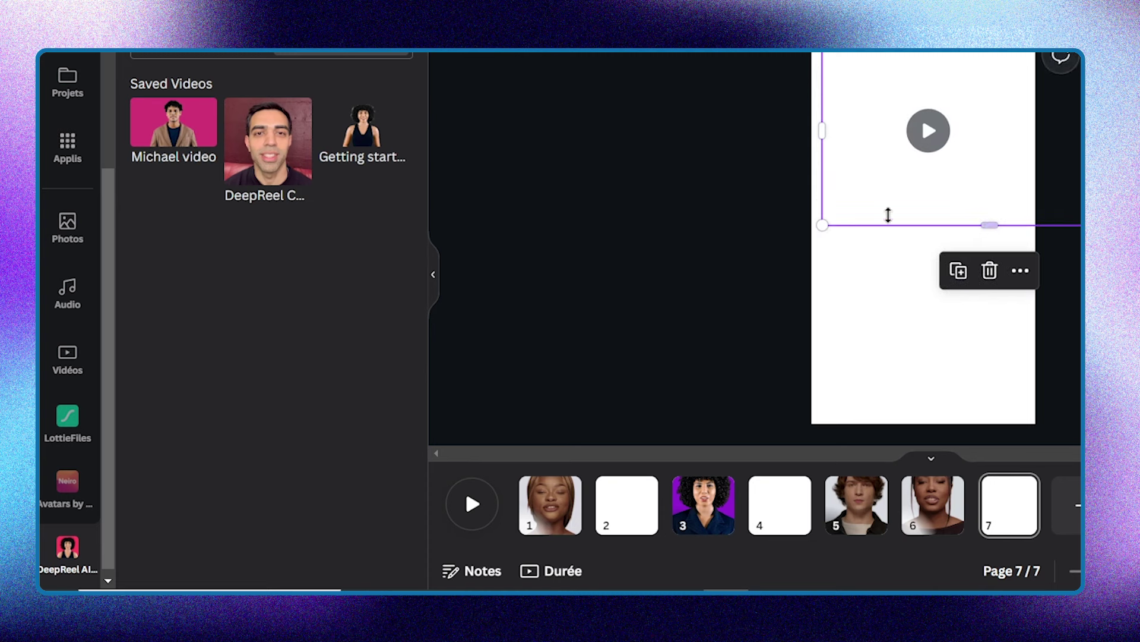
{"action": "left_click_drag", "start_coordinate": [823, 228], "coordinate": [640, 379]}
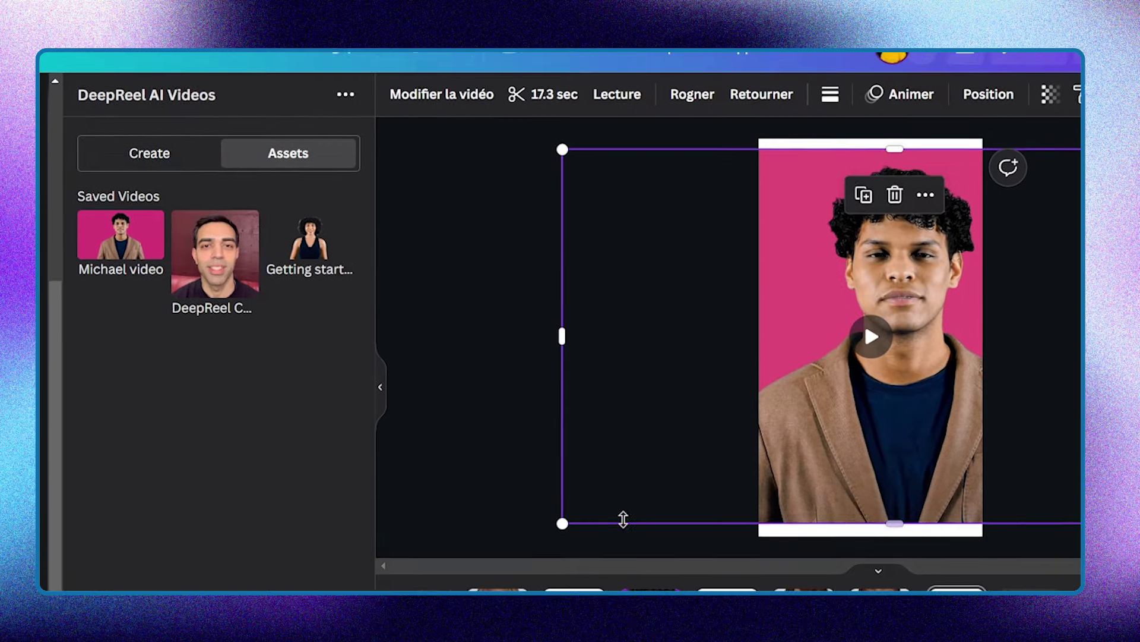
{"action": "left_click_drag", "start_coordinate": [552, 542], "coordinate": [523, 562]}
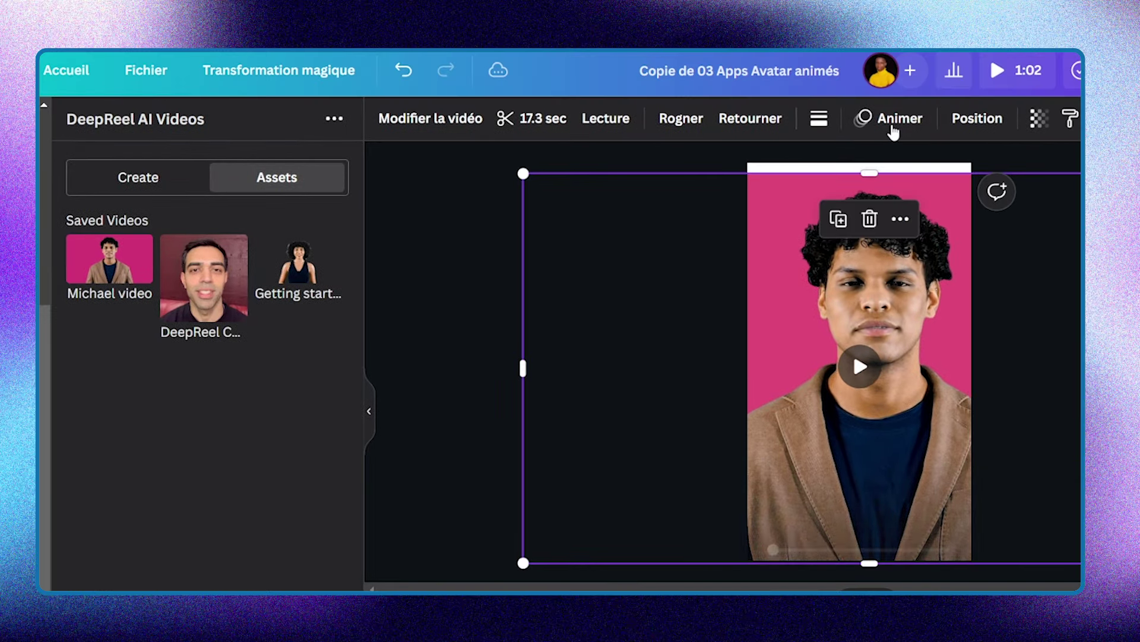
{"action": "left_click_drag", "start_coordinate": [874, 177], "coordinate": [869, 162]}
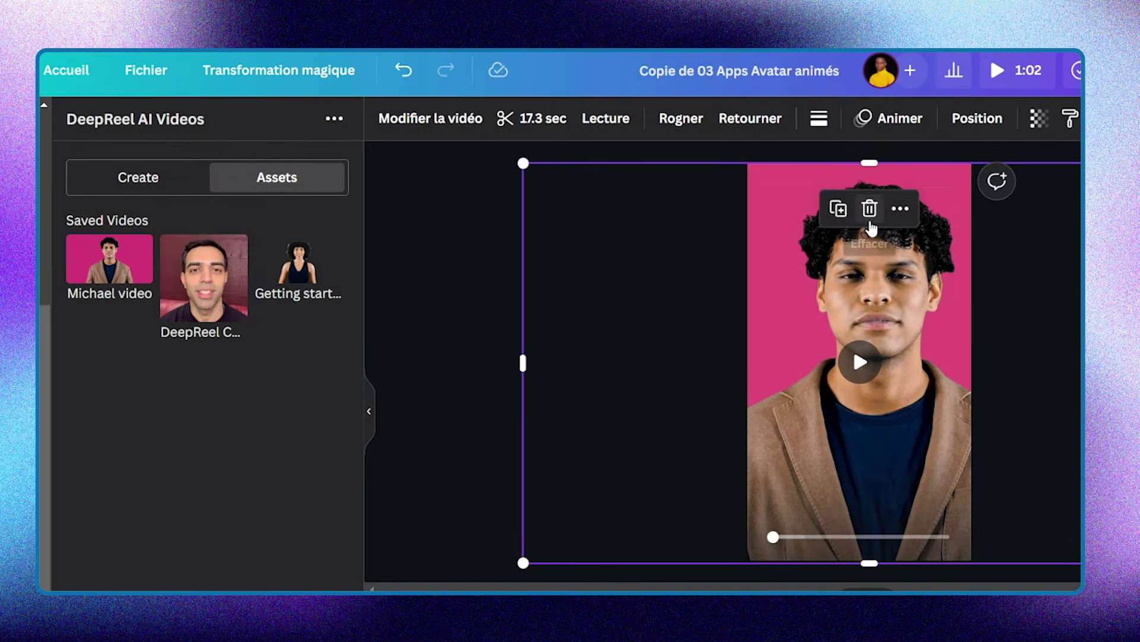
- Shift the Michael video slightly within its crop so the presenter is centred on page 7
{"action": "double_click", "coordinate": [914, 263]}
{"action": "left_click_drag", "start_coordinate": [906, 258], "coordinate": [885, 262]}
{"action": "key", "text": "Return"}
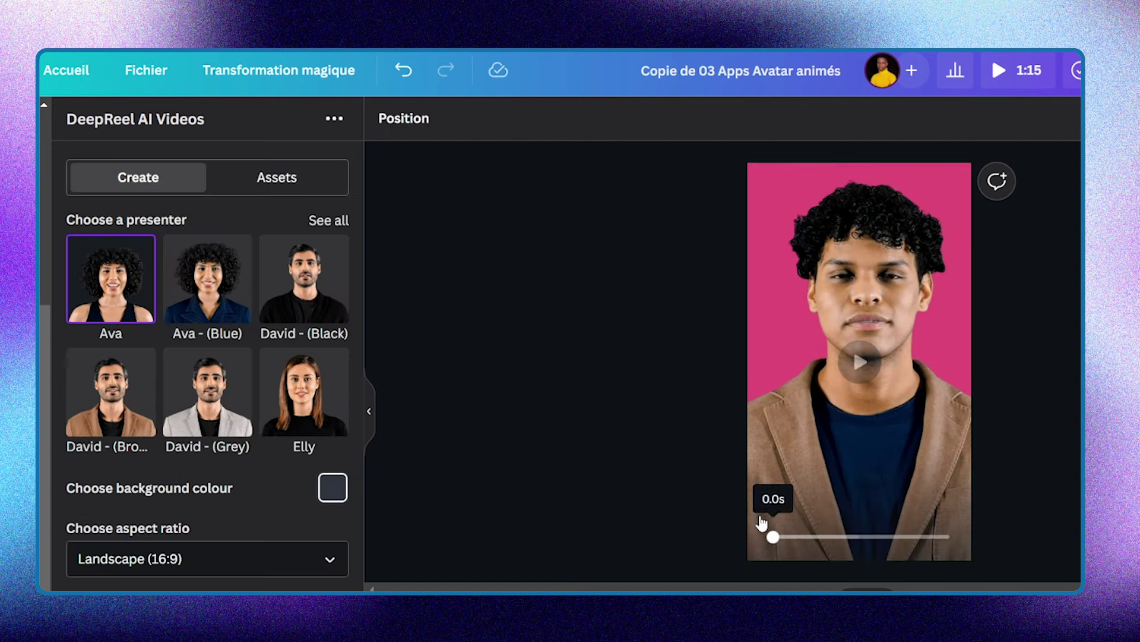
- Play back the Michael video on page 7 and check the presenter's framing
{"action": "left_click", "coordinate": [858, 364]}
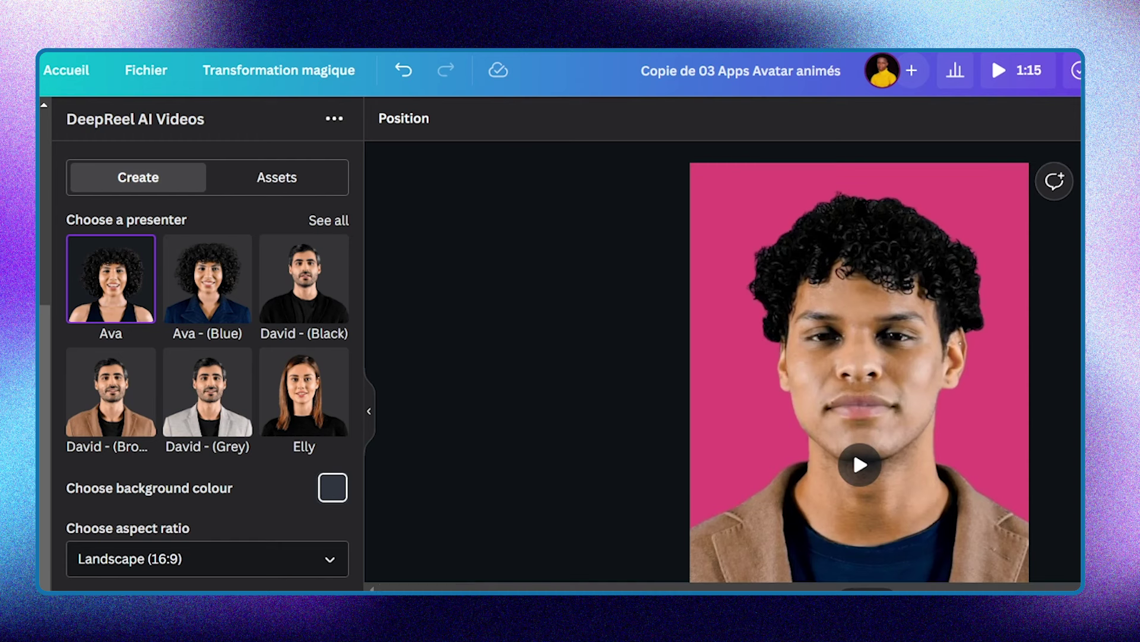
{"action": "scroll", "coordinate": [860, 362], "scroll_direction": "down", "scroll_amount": 4}
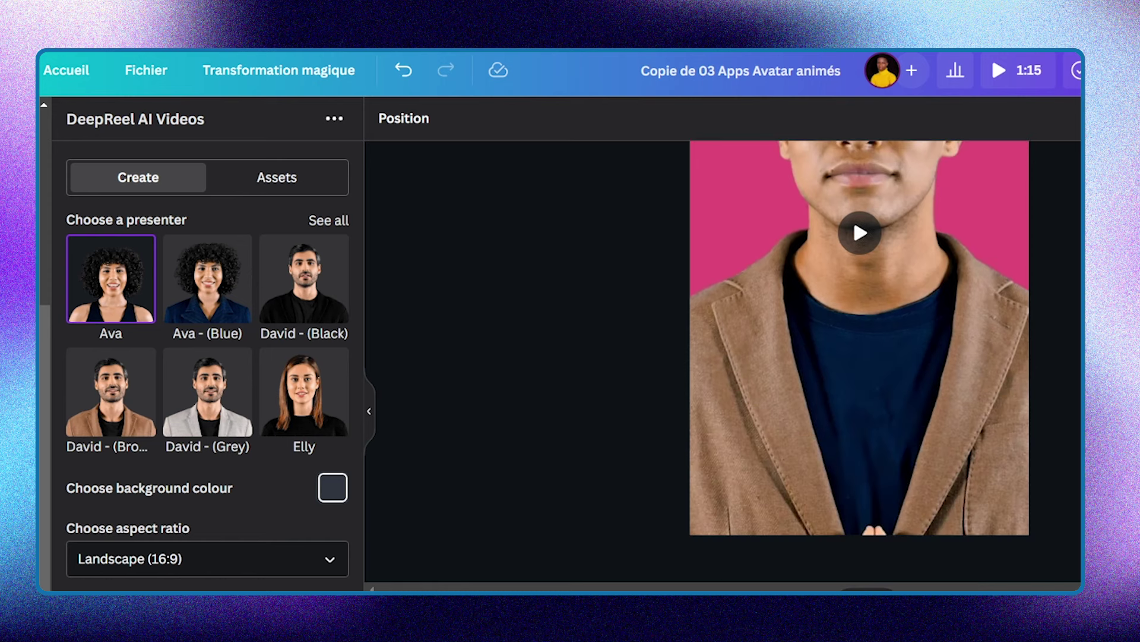
{"action": "scroll", "coordinate": [572, 339], "scroll_direction": "up", "scroll_amount": 4}
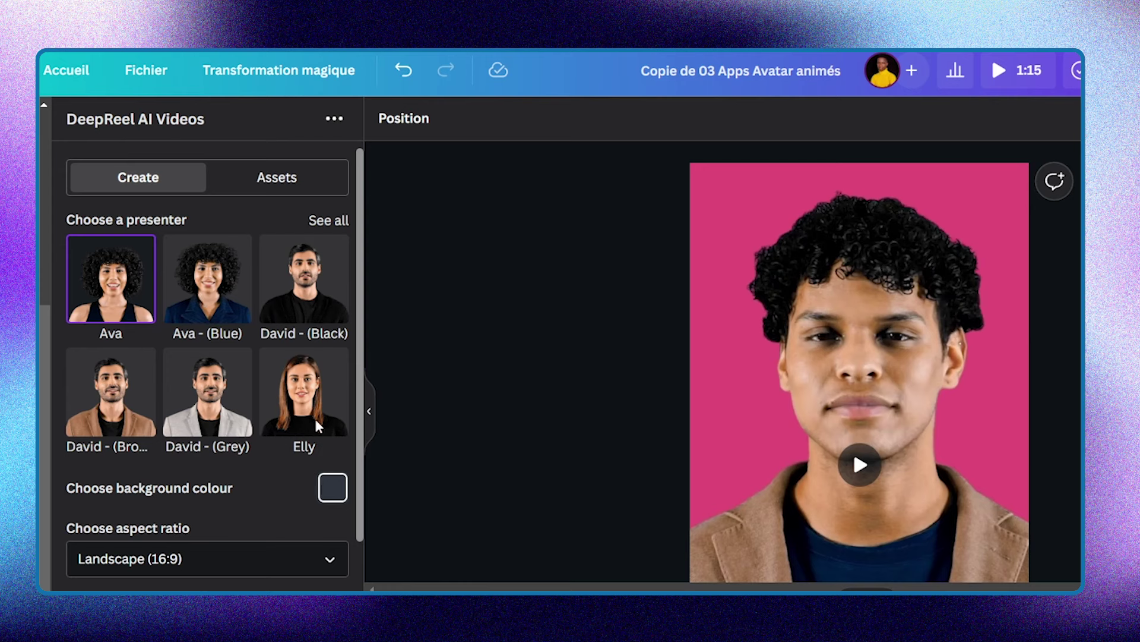
{"action": "scroll", "coordinate": [165, 458], "scroll_direction": "down", "scroll_amount": 5}
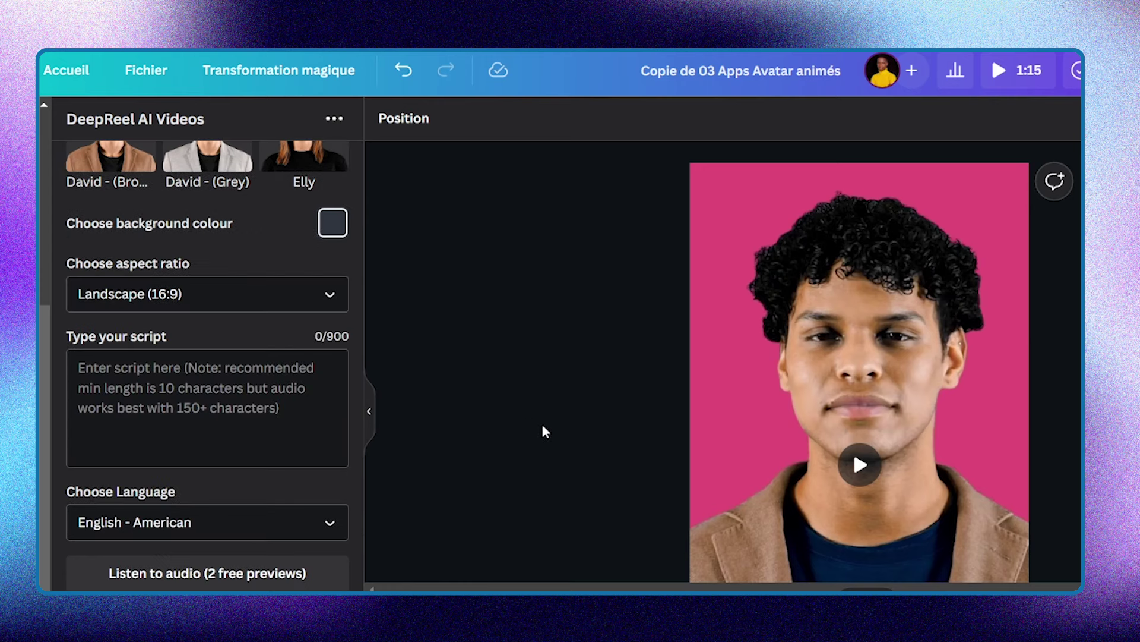
{"action": "scroll", "coordinate": [400, 359], "scroll_direction": "down", "scroll_amount": 4}
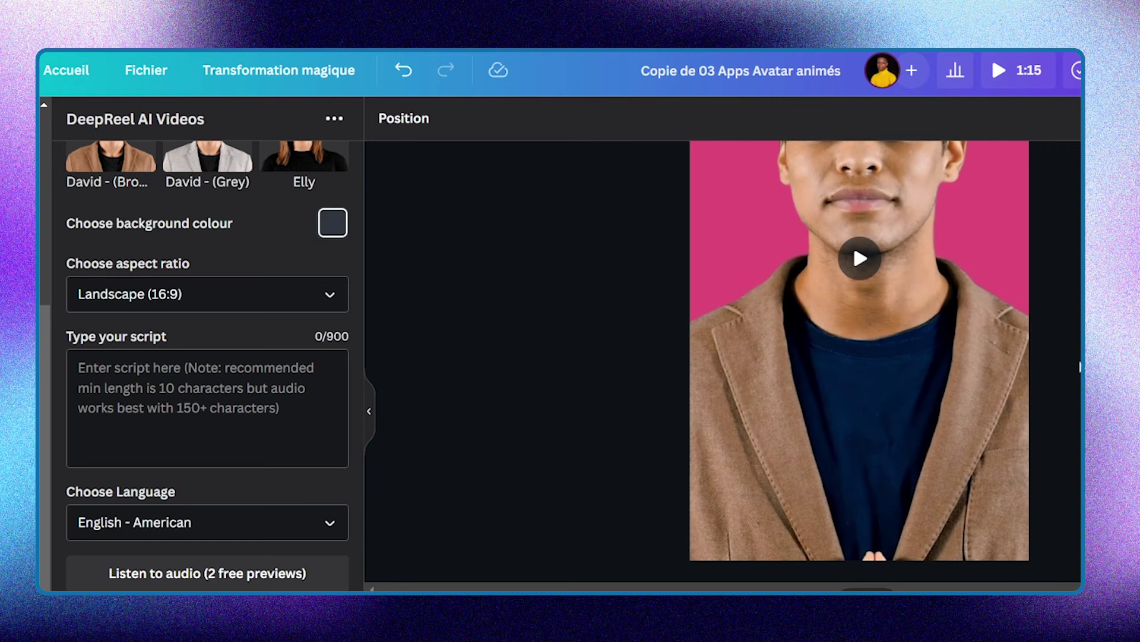
{"action": "scroll", "coordinate": [1075, 356], "scroll_direction": "up", "scroll_amount": 4}
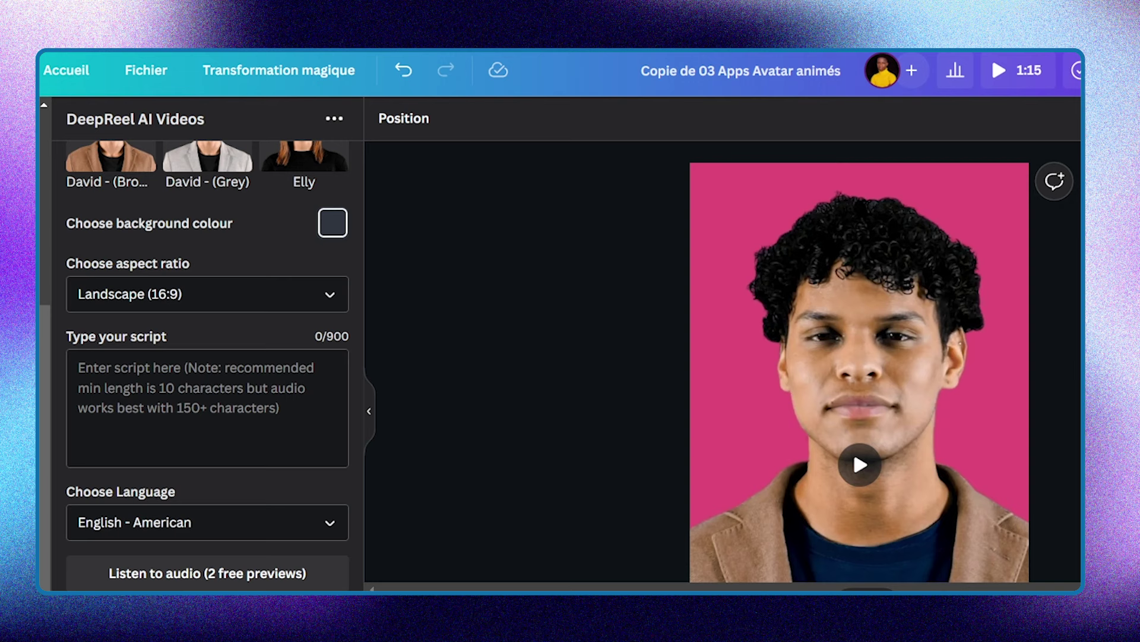
- Add a new page 8 after the Michael video page and leave it blank
{"action": "key", "text": "ctrl+Return"}
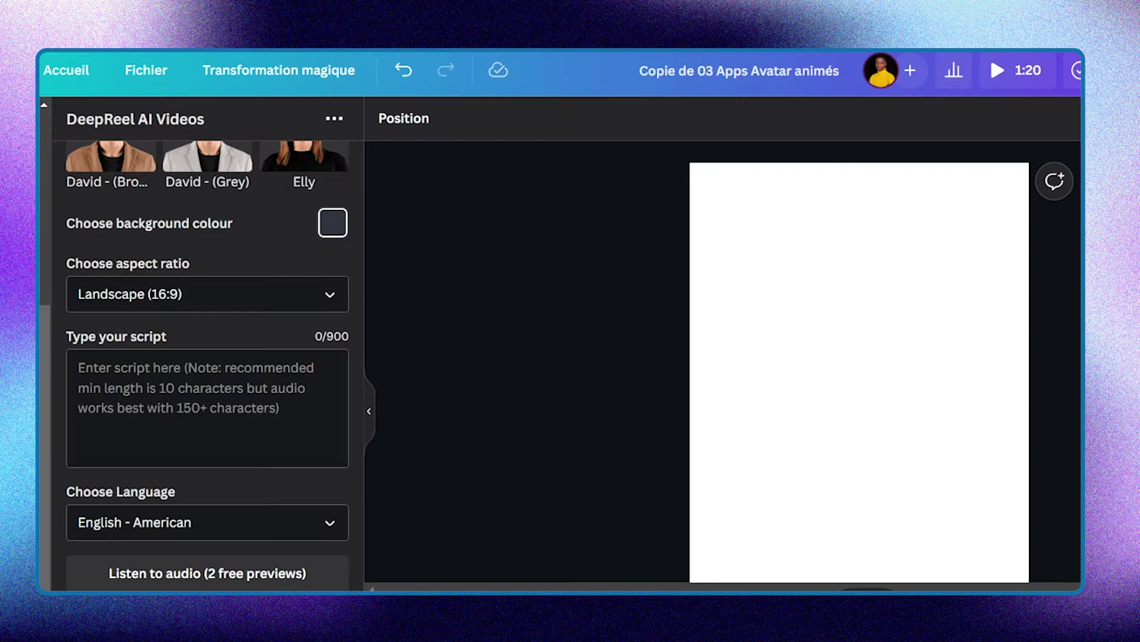
{"action": "key", "text": "ctrl+v"}
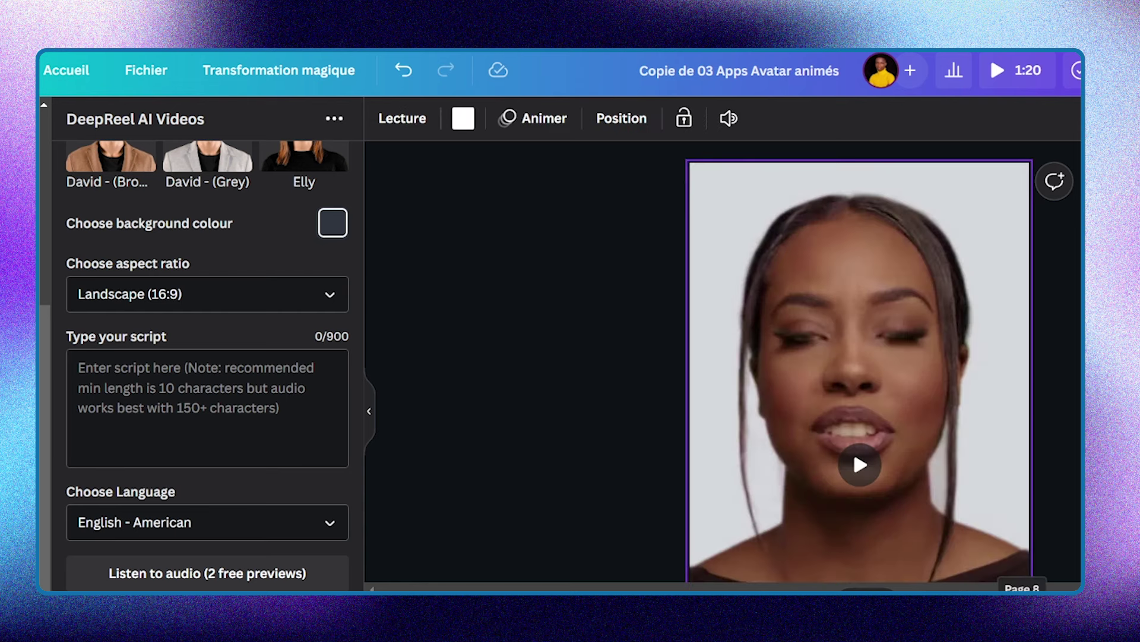
{"action": "key", "text": "Delete"}
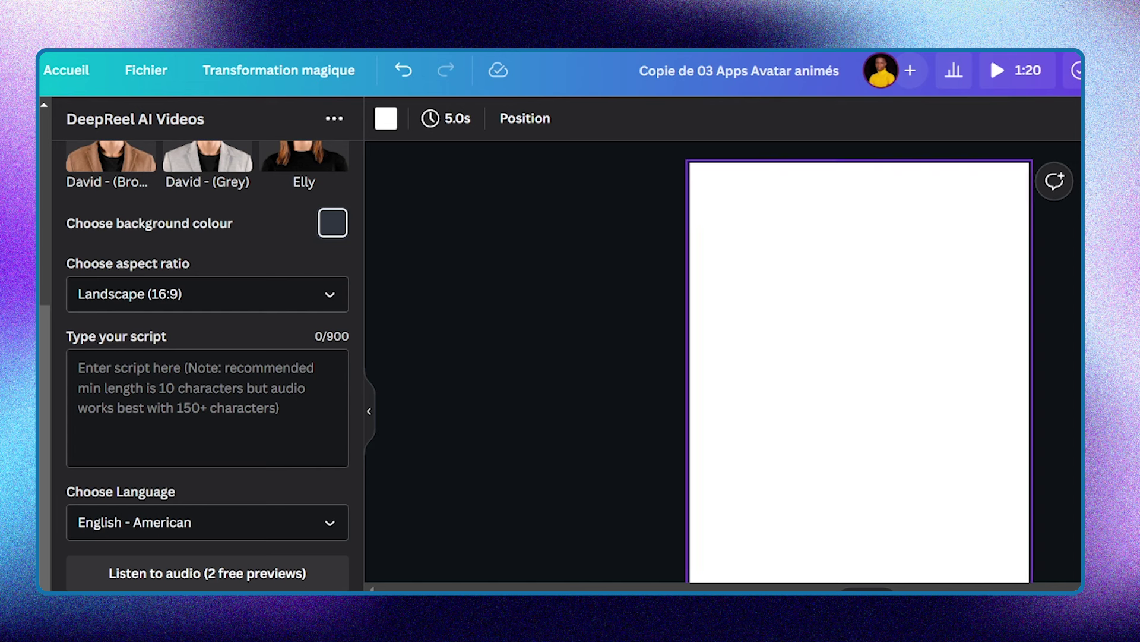
- Search the Canva apps for "d-id" and open the D-ID AI Presenters app
{"action": "left_click", "coordinate": [41, 287]}
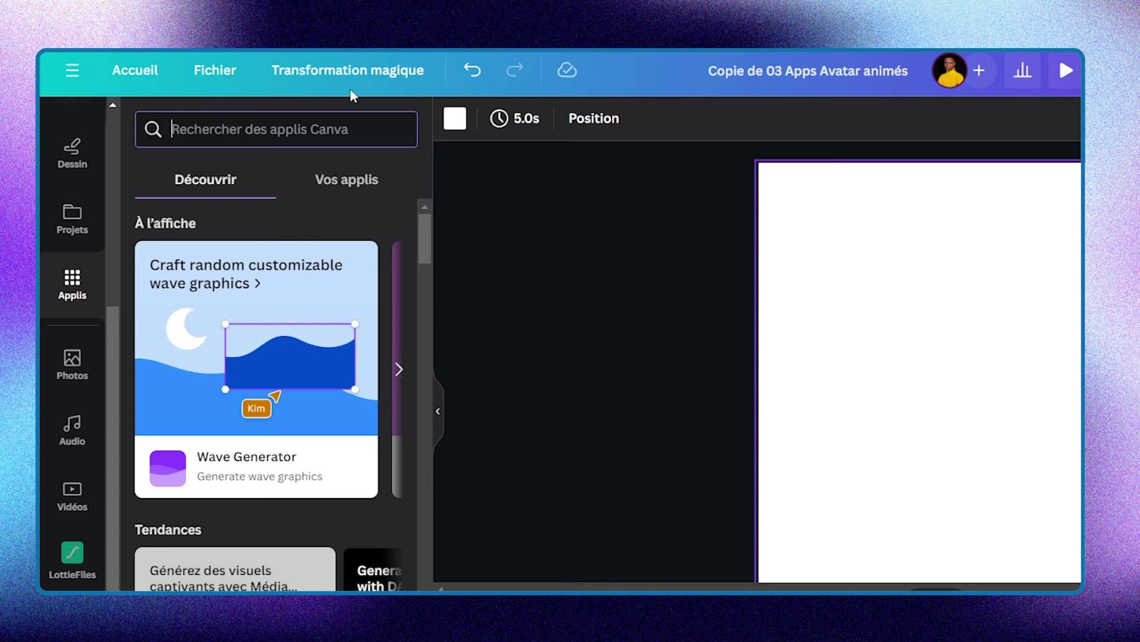
{"action": "type", "text": "d-id"}
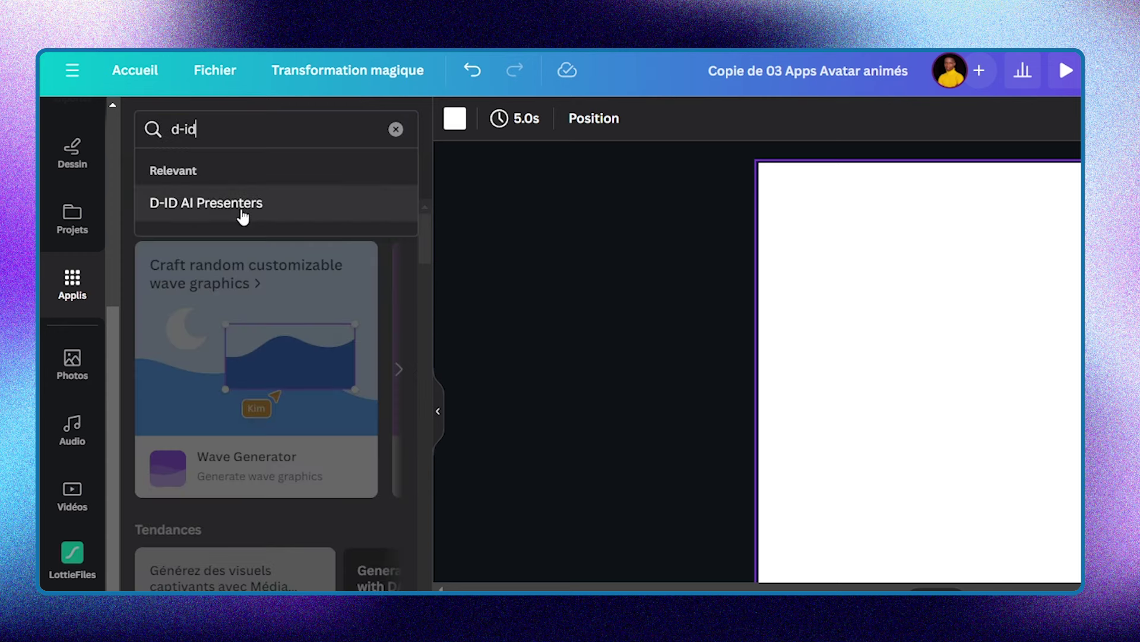
{"action": "left_click", "coordinate": [244, 216]}
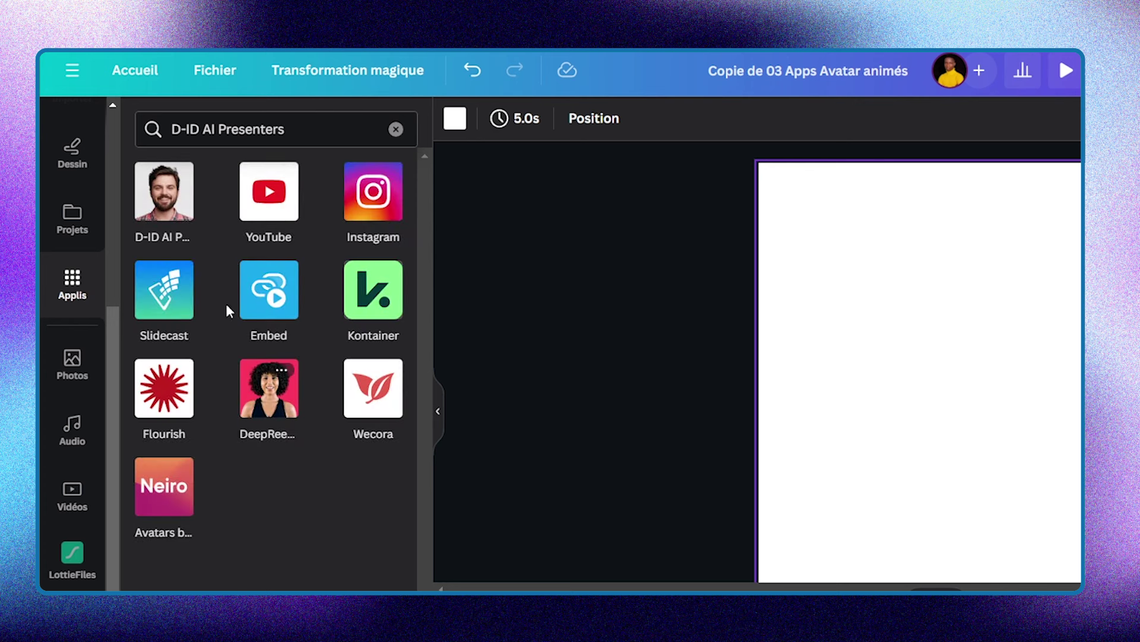
{"action": "left_click", "coordinate": [160, 198]}
{"action": "scroll", "coordinate": [295, 364], "scroll_direction": "down", "scroll_amount": 3}
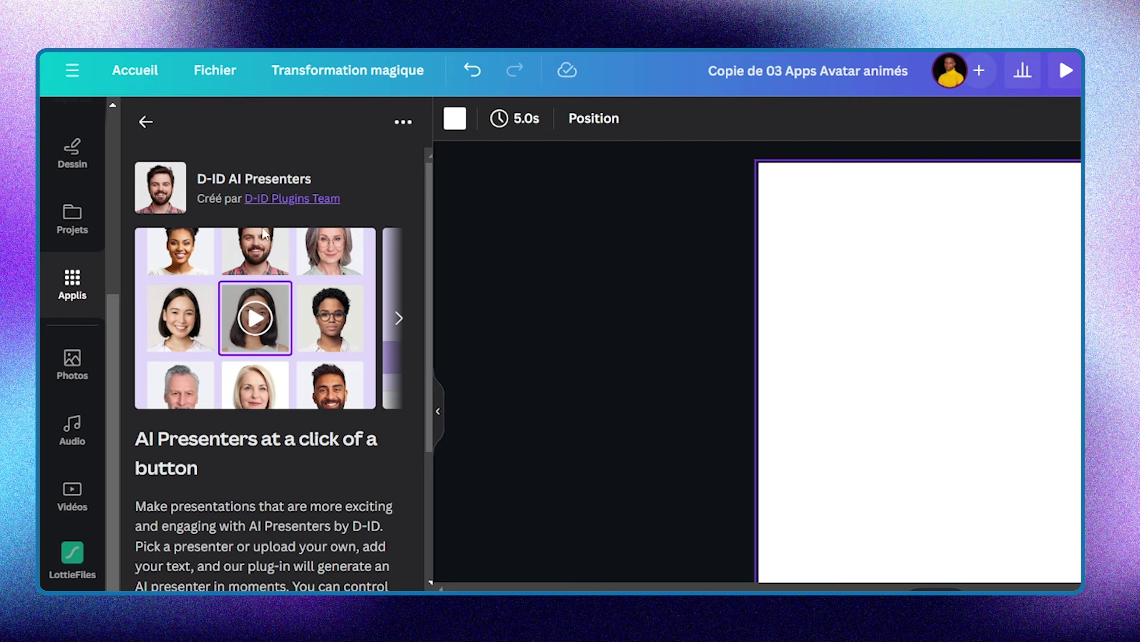
{"action": "scroll", "coordinate": [572, 451], "scroll_direction": "down", "scroll_amount": 2}
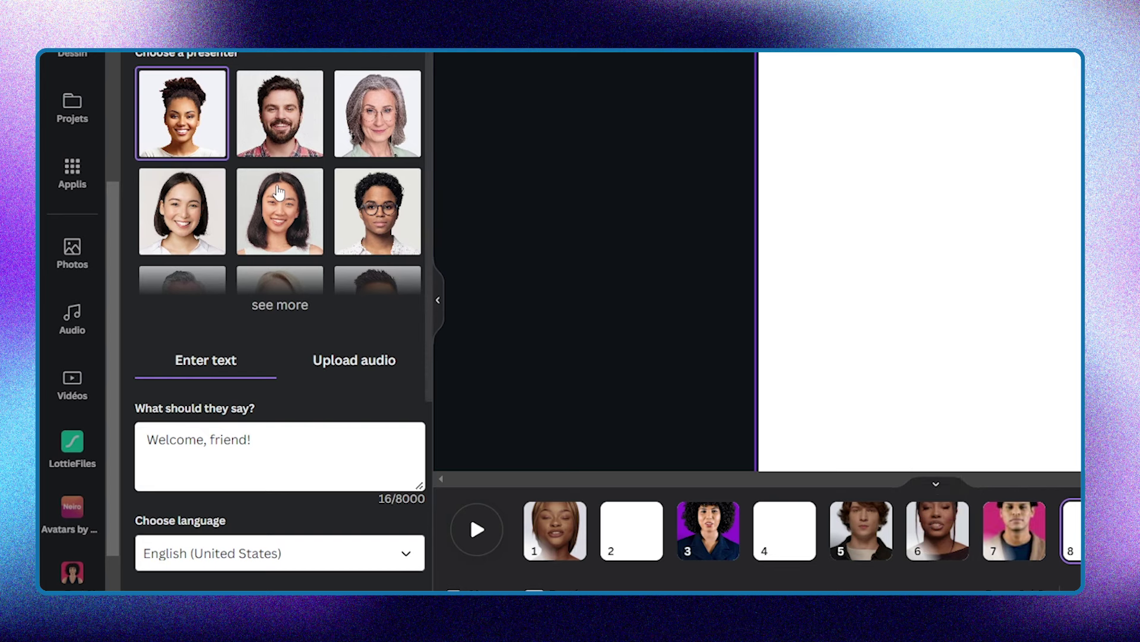
- Expand the D-ID presenter list and review the available presenters, script, language, voice and style settings
{"action": "scroll", "coordinate": [280, 196], "scroll_direction": "down", "scroll_amount": 3}
{"action": "left_click", "coordinate": [270, 122]}
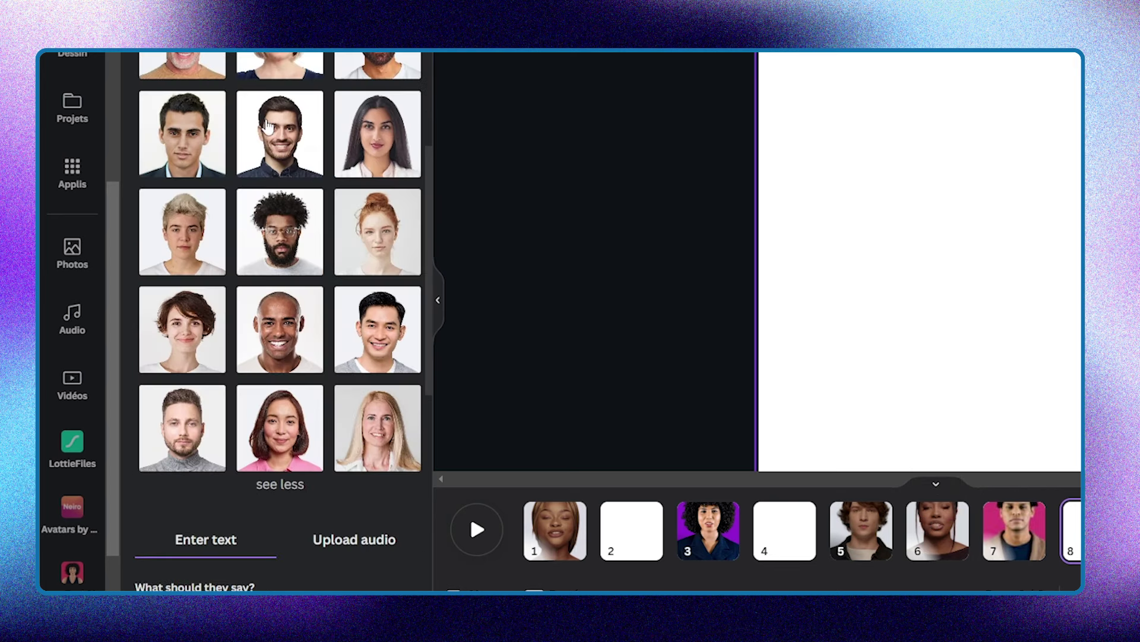
{"action": "scroll", "coordinate": [267, 125], "scroll_direction": "up", "scroll_amount": 5}
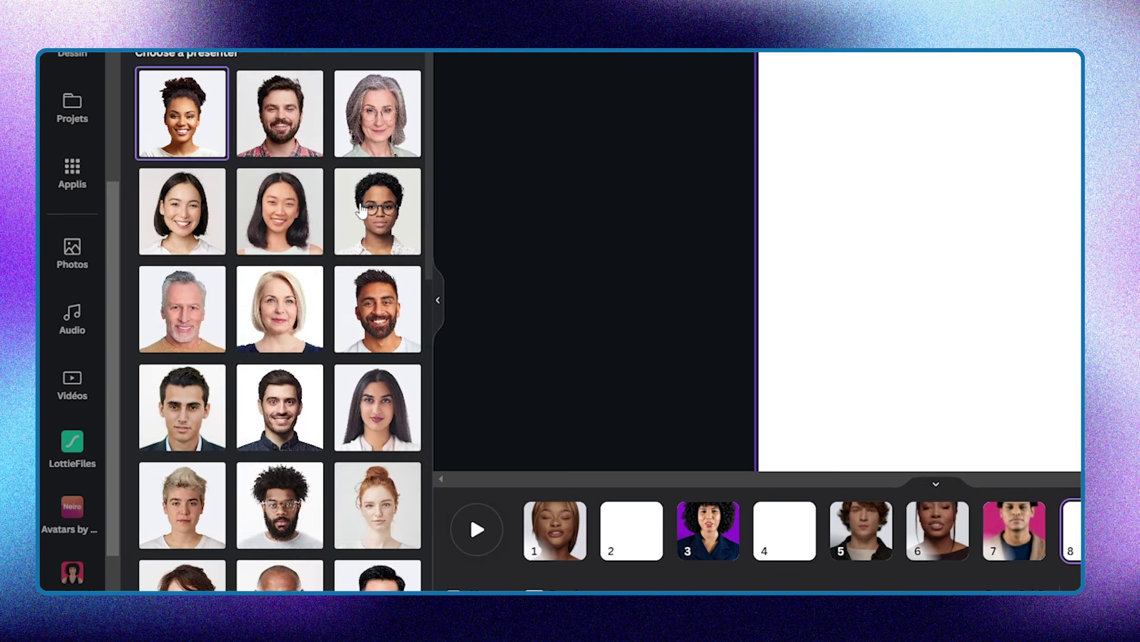
{"action": "scroll", "coordinate": [325, 217], "scroll_direction": "down", "scroll_amount": 3}
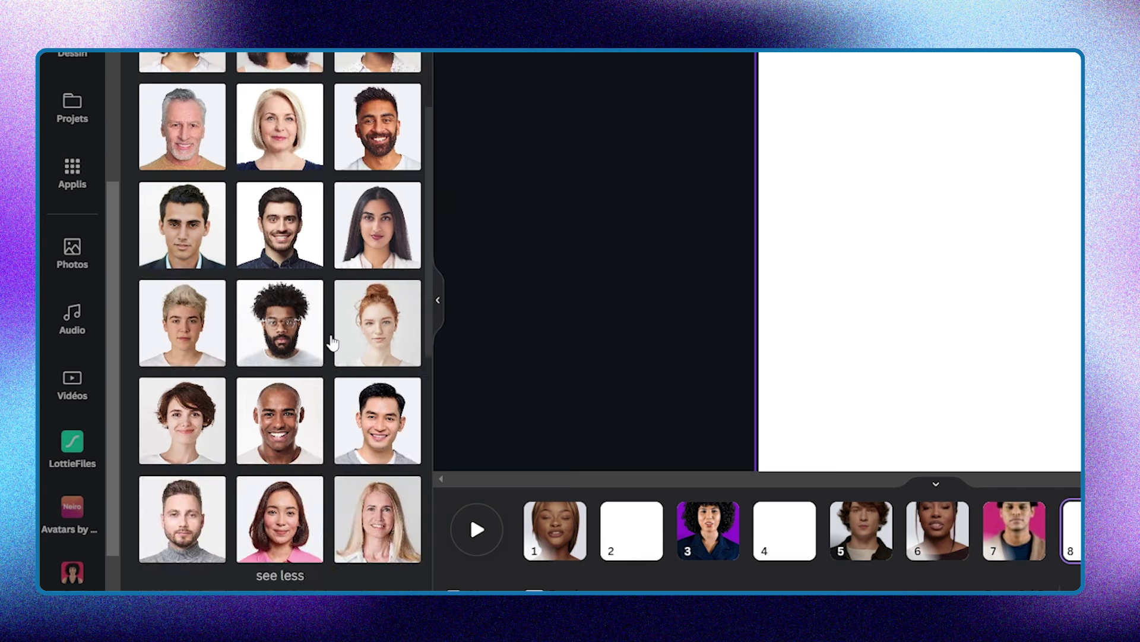
{"action": "scroll", "coordinate": [341, 339], "scroll_direction": "down", "scroll_amount": 3}
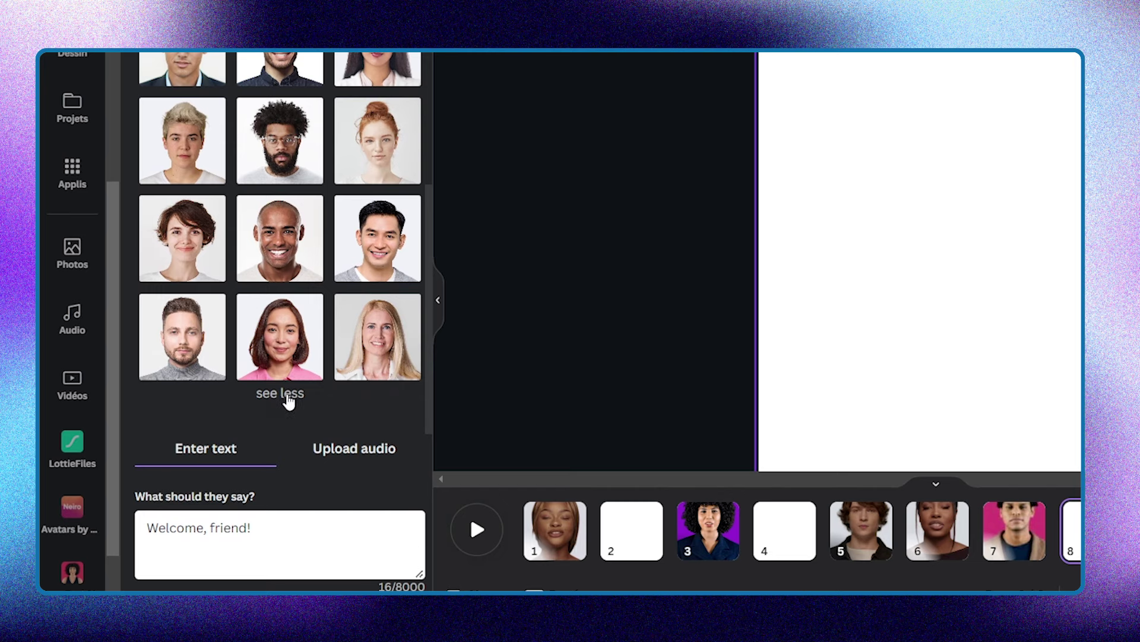
{"action": "scroll", "coordinate": [300, 208], "scroll_direction": "up", "scroll_amount": 5}
{"action": "scroll", "coordinate": [302, 202], "scroll_direction": "down", "scroll_amount": 5}
{"action": "scroll", "coordinate": [302, 195], "scroll_direction": "down", "scroll_amount": 7}
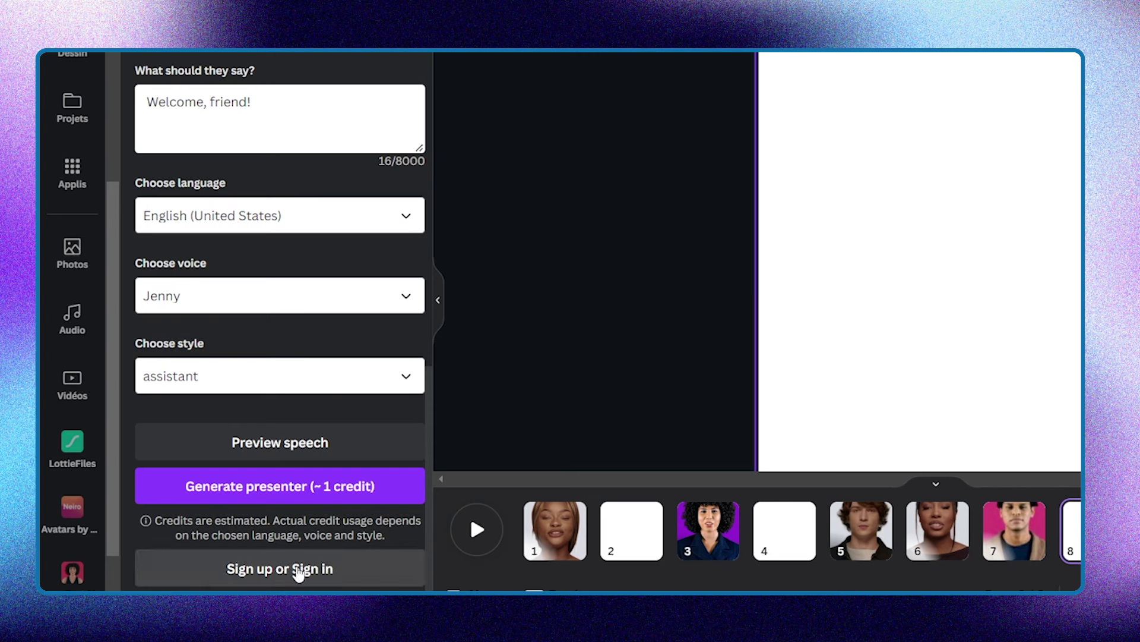
- Connect D-ID AI Presenters by signing up for a D-ID account with an email address and account password
{"action": "left_click", "coordinate": [344, 578]}
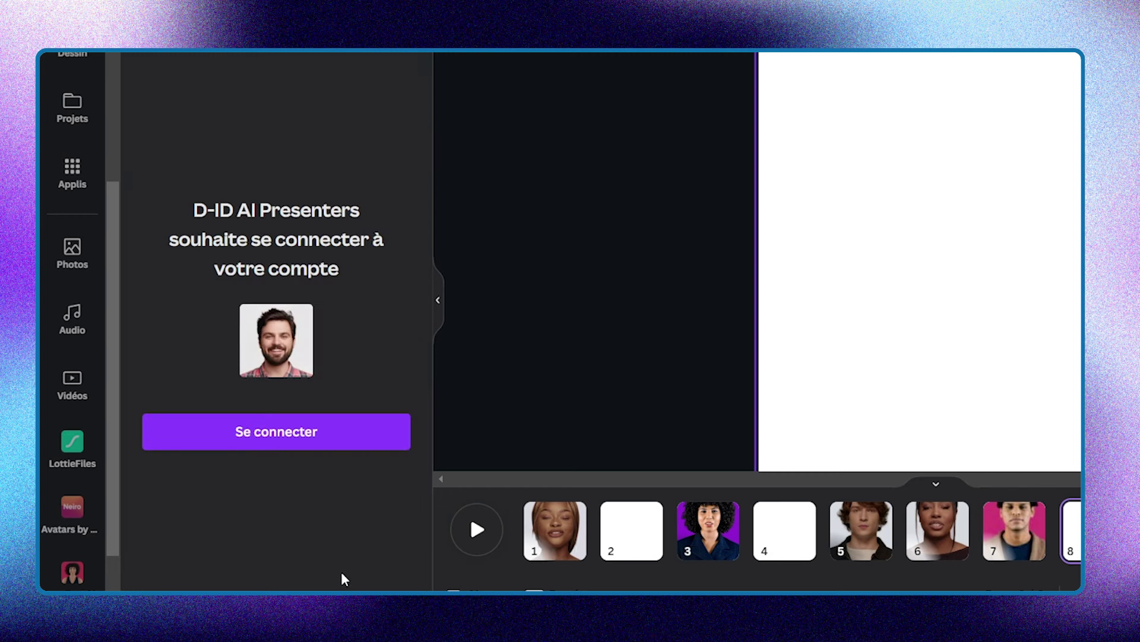
{"action": "left_click", "coordinate": [290, 440]}
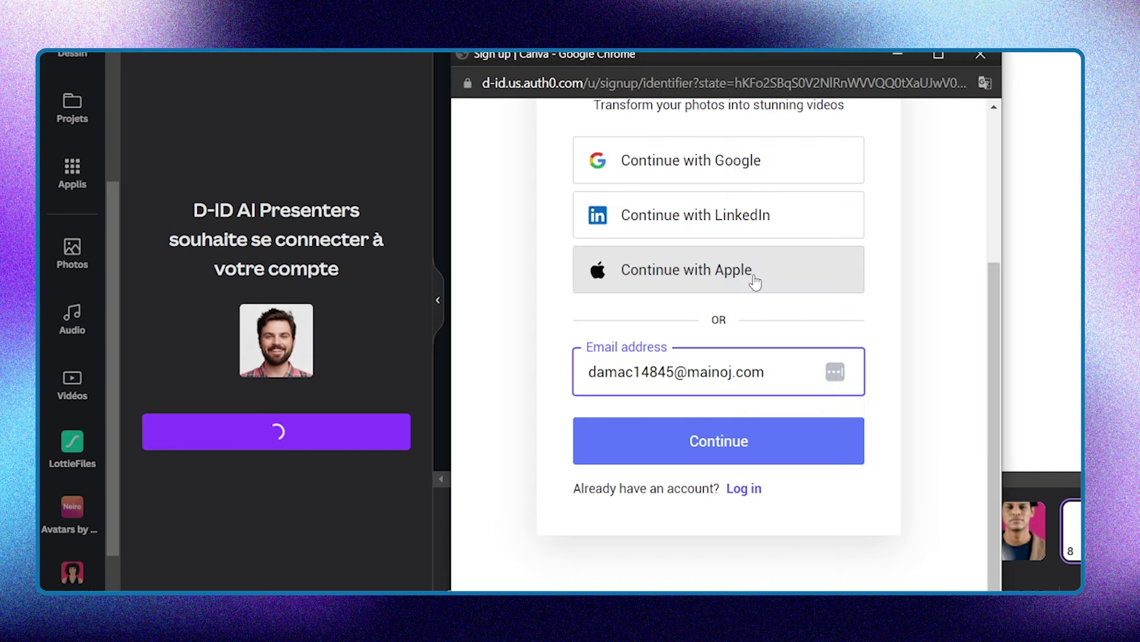
{"action": "left_click", "coordinate": [668, 453]}
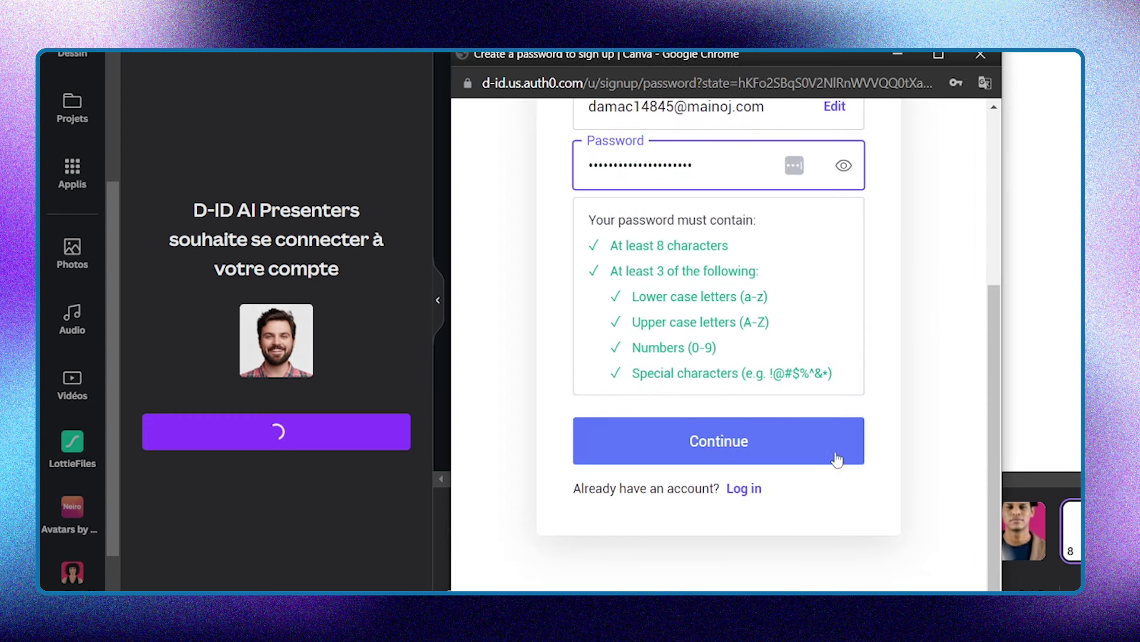
{"action": "left_click", "coordinate": [764, 445]}
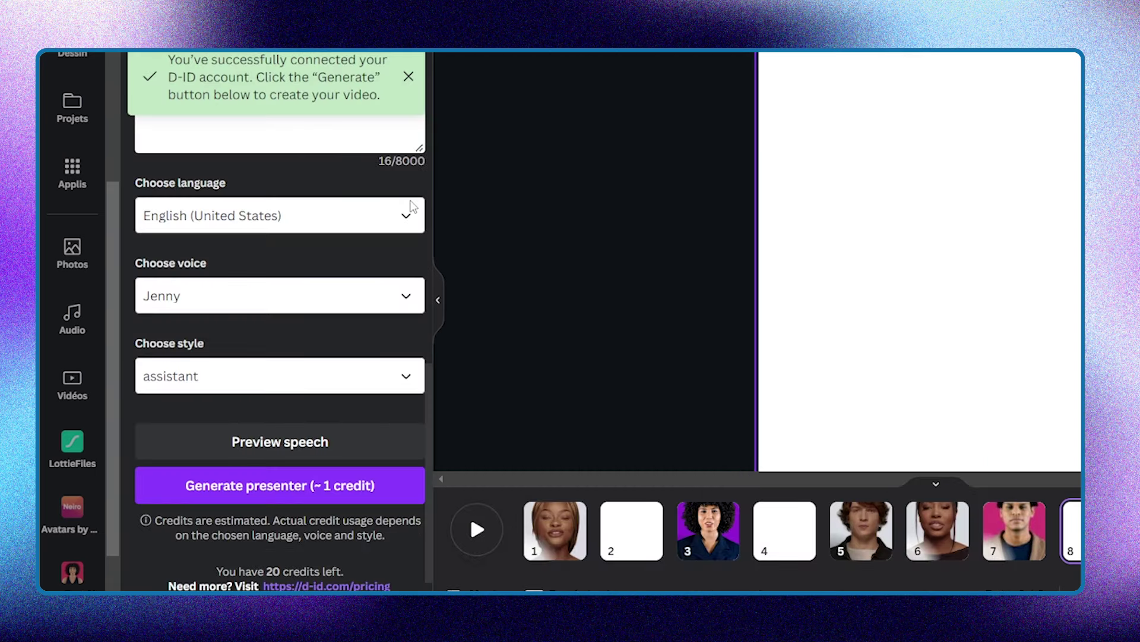
- Upload the image "afro american.jpg" from the Documents folder as a custom D-ID presenter
{"action": "scroll", "coordinate": [413, 205], "scroll_direction": "up", "scroll_amount": 10}
{"action": "scroll", "coordinate": [364, 273], "scroll_direction": "down", "scroll_amount": 5}
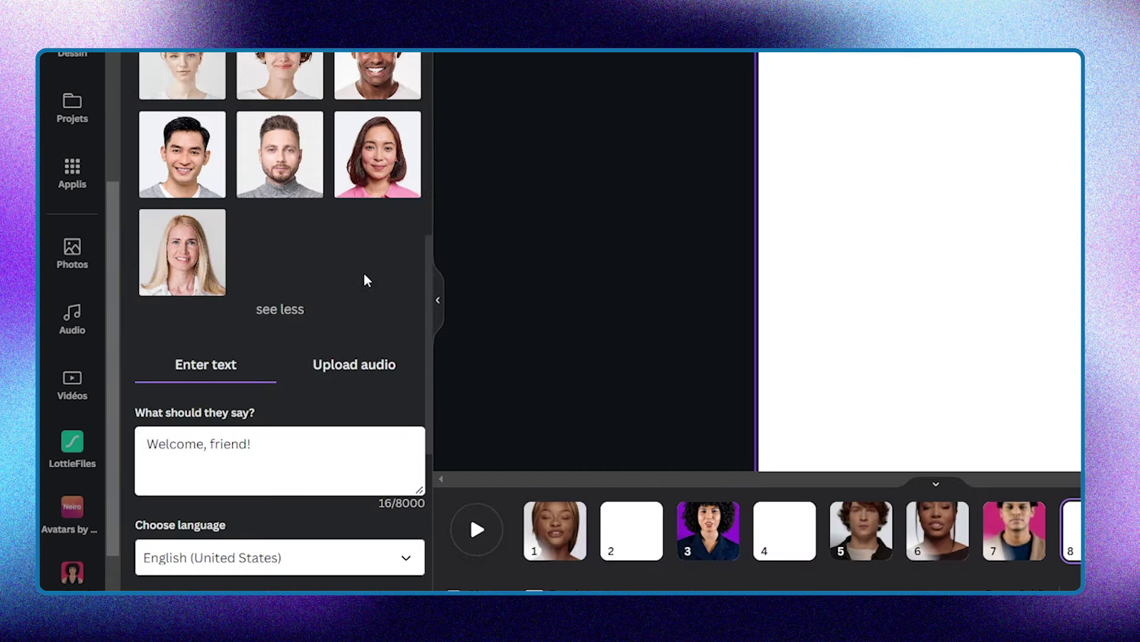
{"action": "scroll", "coordinate": [363, 274], "scroll_direction": "up", "scroll_amount": 5}
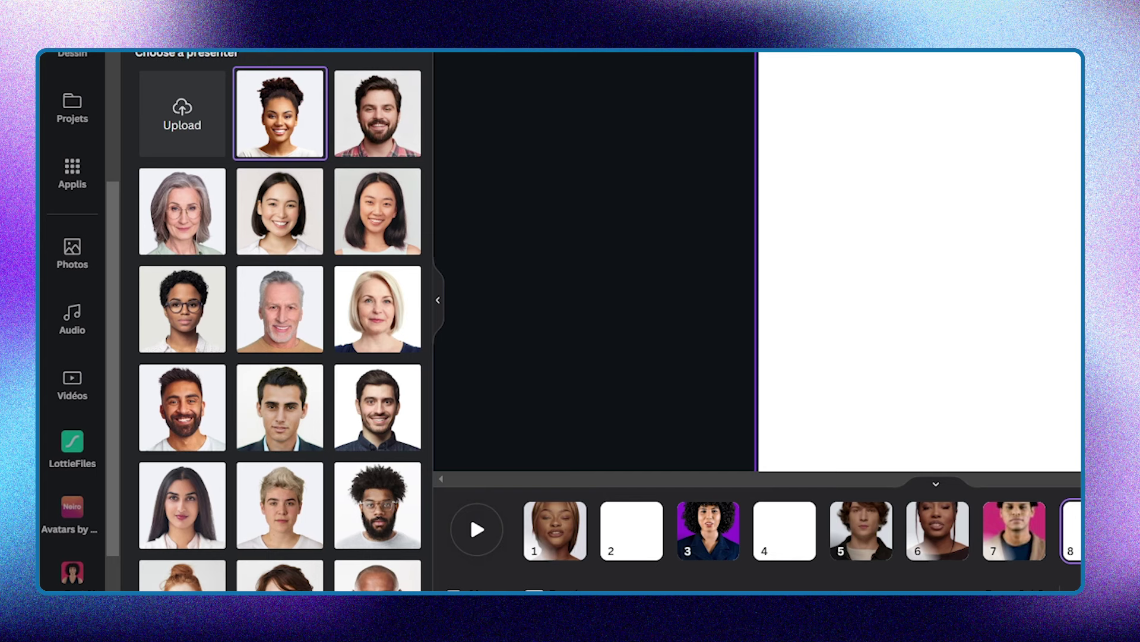
{"action": "left_click", "coordinate": [181, 119]}
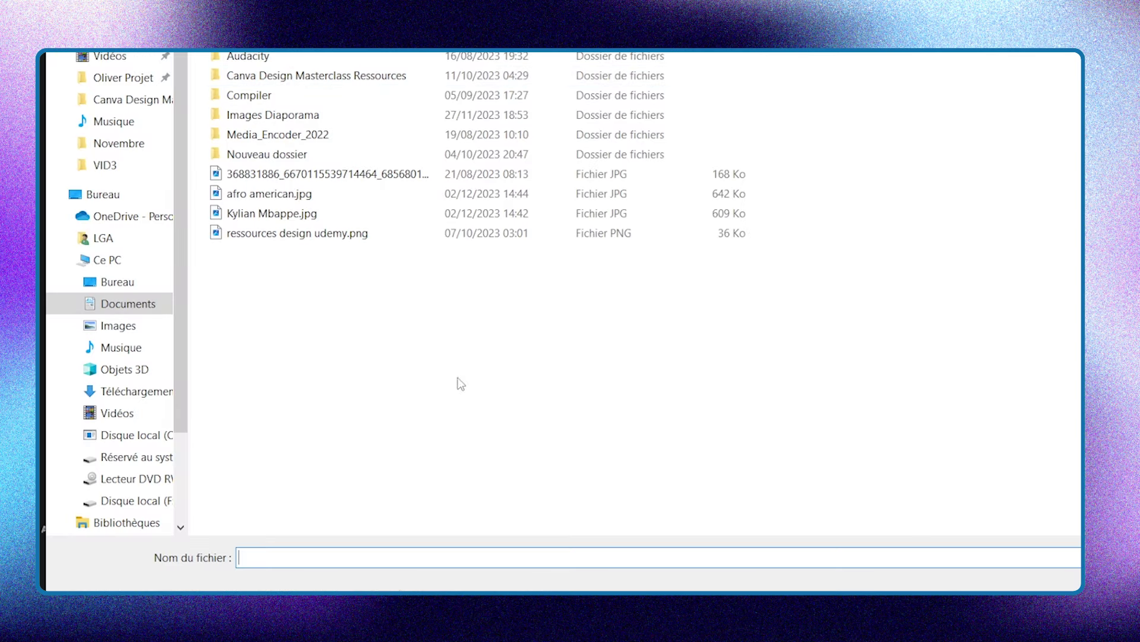
{"action": "left_click", "coordinate": [320, 194]}
{"action": "key", "text": "Return"}
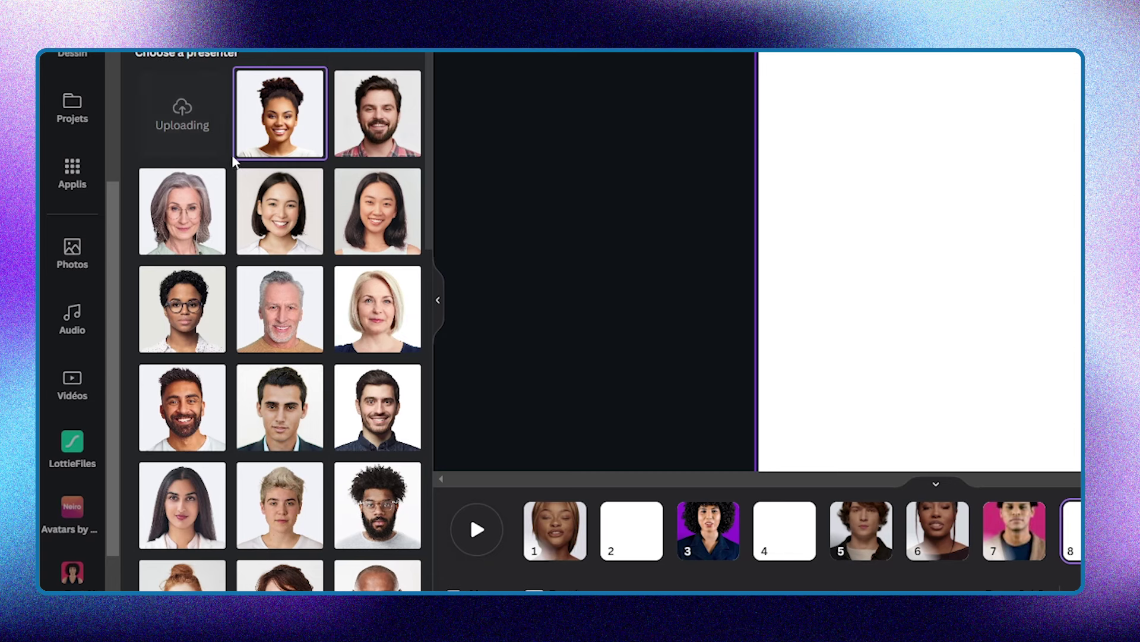
{"action": "scroll", "coordinate": [190, 119], "scroll_direction": "down", "scroll_amount": 5}
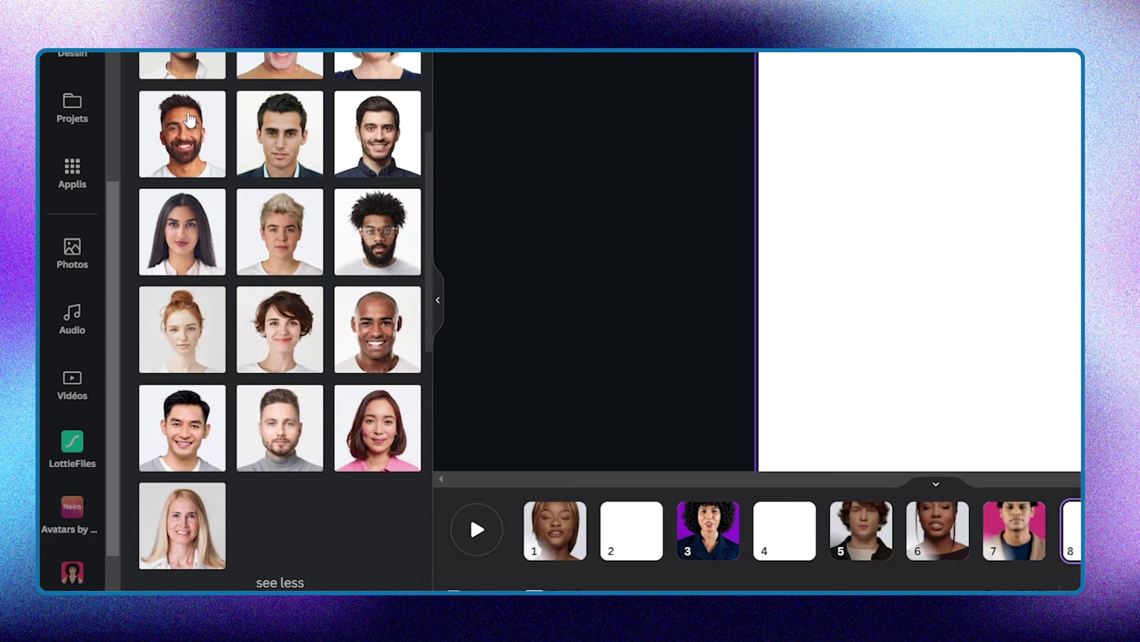
{"action": "scroll", "coordinate": [344, 250], "scroll_direction": "down", "scroll_amount": 3}
{"action": "scroll", "coordinate": [341, 255], "scroll_direction": "up", "scroll_amount": 5}
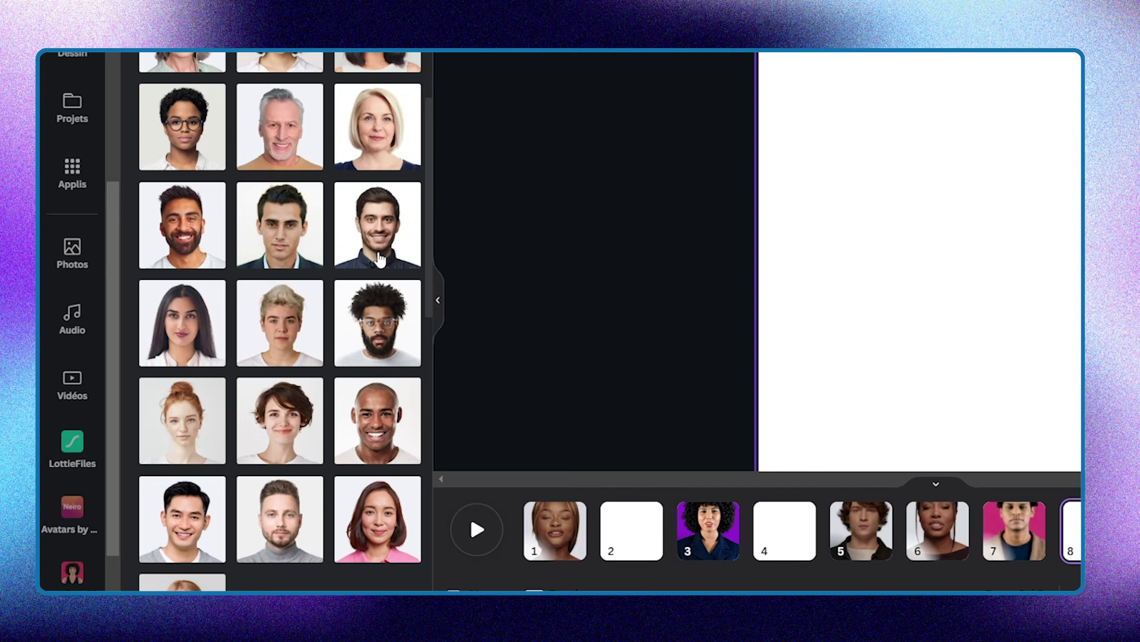
- Examine the presenter gallery with the uploaded portrait and the script, language, voice and style settings
{"action": "scroll", "coordinate": [360, 197], "scroll_direction": "down", "scroll_amount": 5}
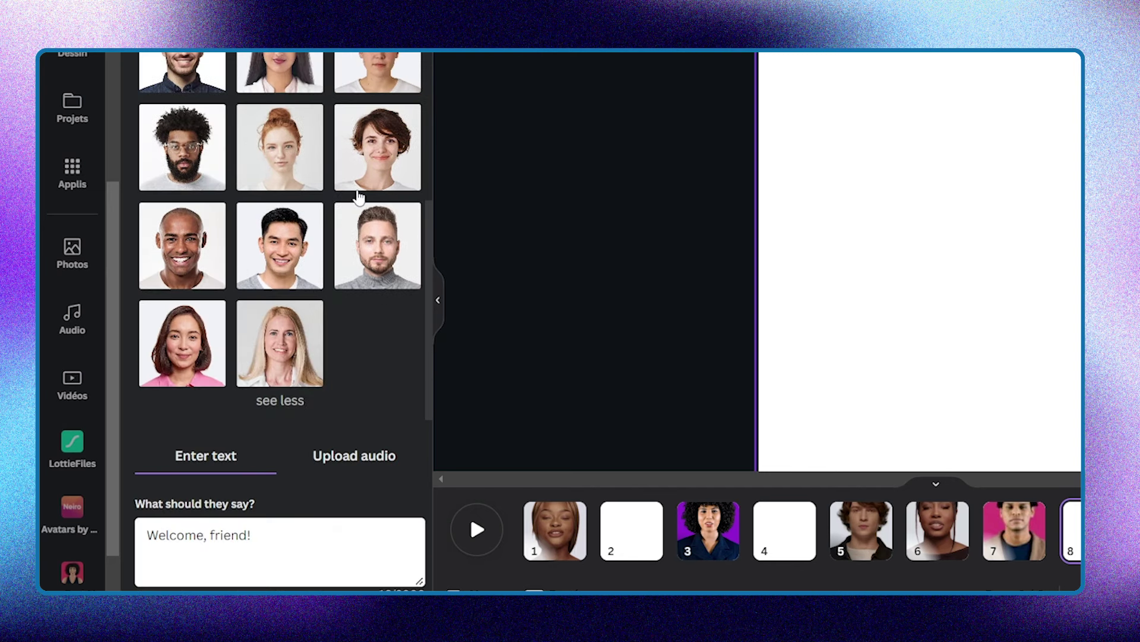
{"action": "scroll", "coordinate": [359, 197], "scroll_direction": "down", "scroll_amount": 3}
{"action": "scroll", "coordinate": [359, 197], "scroll_direction": "up", "scroll_amount": 10}
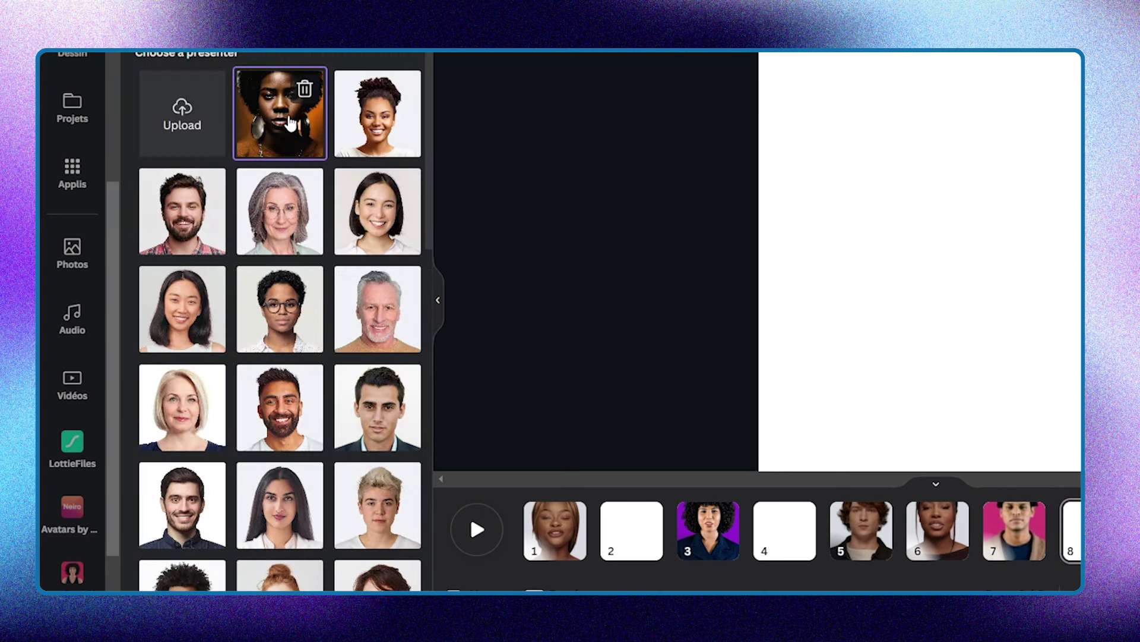
{"action": "scroll", "coordinate": [343, 252], "scroll_direction": "down", "scroll_amount": 6}
{"action": "scroll", "coordinate": [343, 253], "scroll_direction": "down", "scroll_amount": 5}
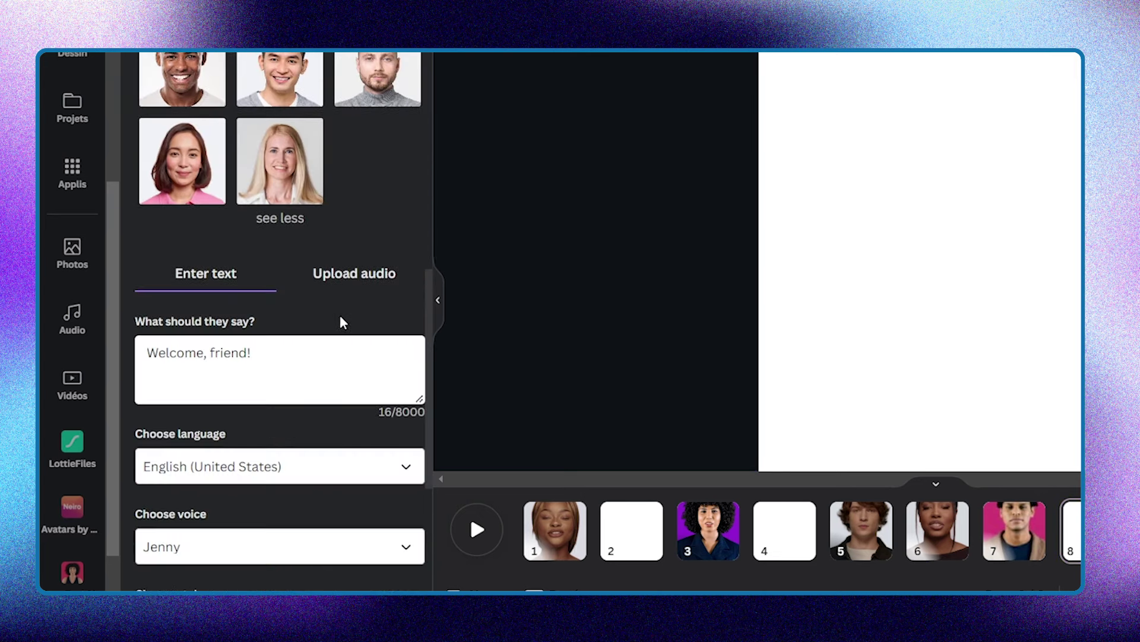
{"action": "scroll", "coordinate": [343, 253], "scroll_direction": "down", "scroll_amount": 5}
{"action": "scroll", "coordinate": [343, 251], "scroll_direction": "up", "scroll_amount": 3}
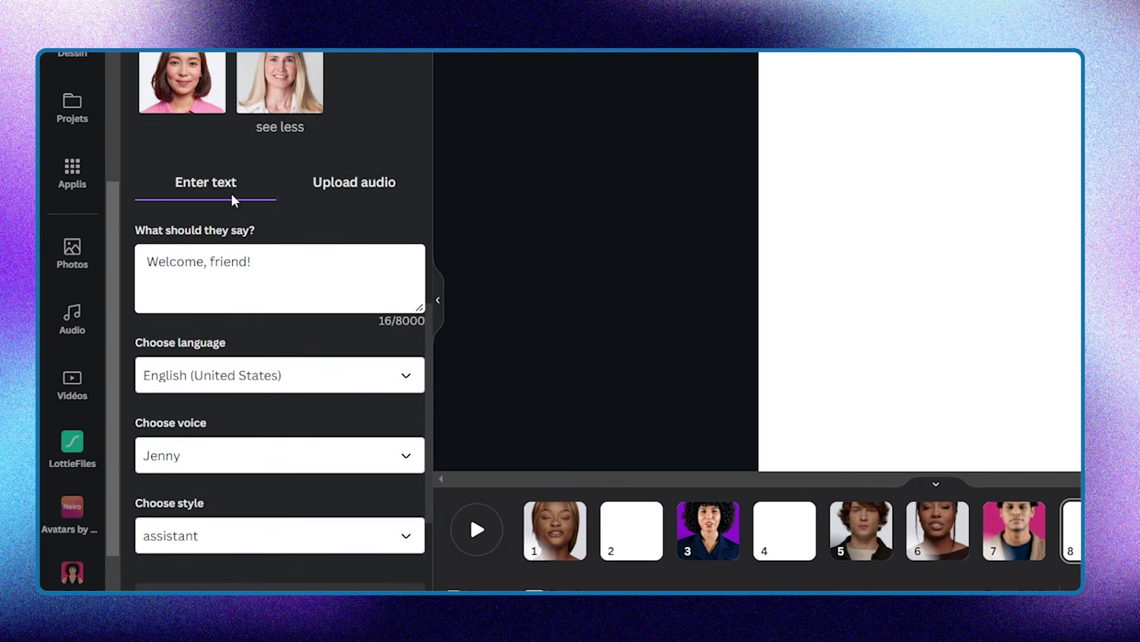
{"action": "scroll", "coordinate": [281, 155], "scroll_direction": "up", "scroll_amount": 1}
{"action": "scroll", "coordinate": [244, 201], "scroll_direction": "down", "scroll_amount": 2}
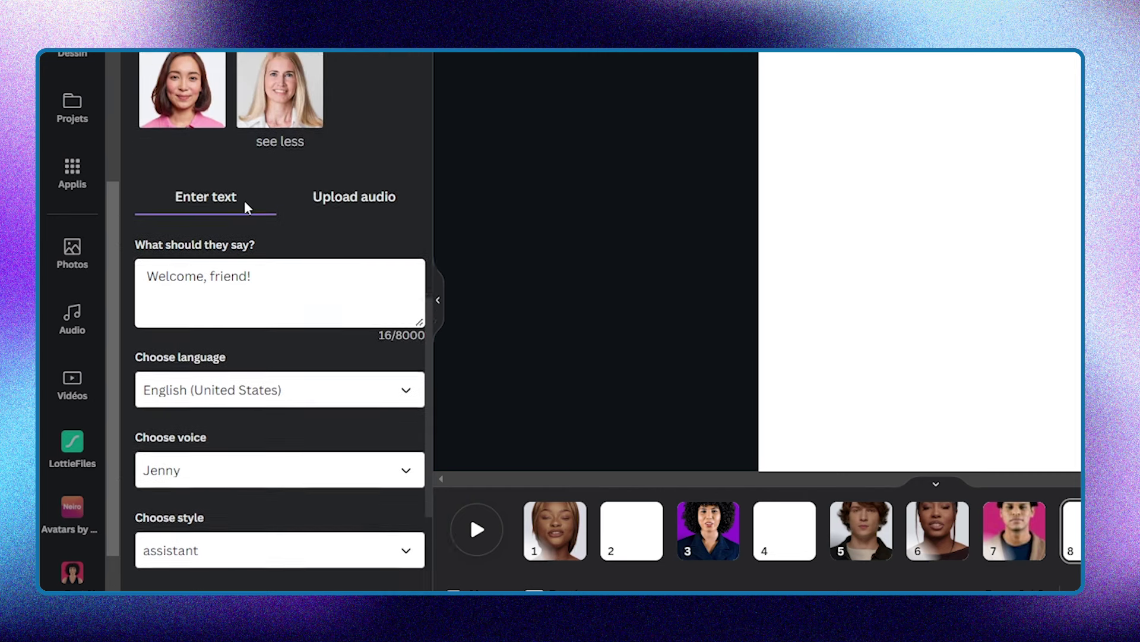
- Check the audio upload option as an alternative to a text script, and return to text entry
{"action": "double_click", "coordinate": [211, 196]}
{"action": "triple_click", "coordinate": [211, 194]}
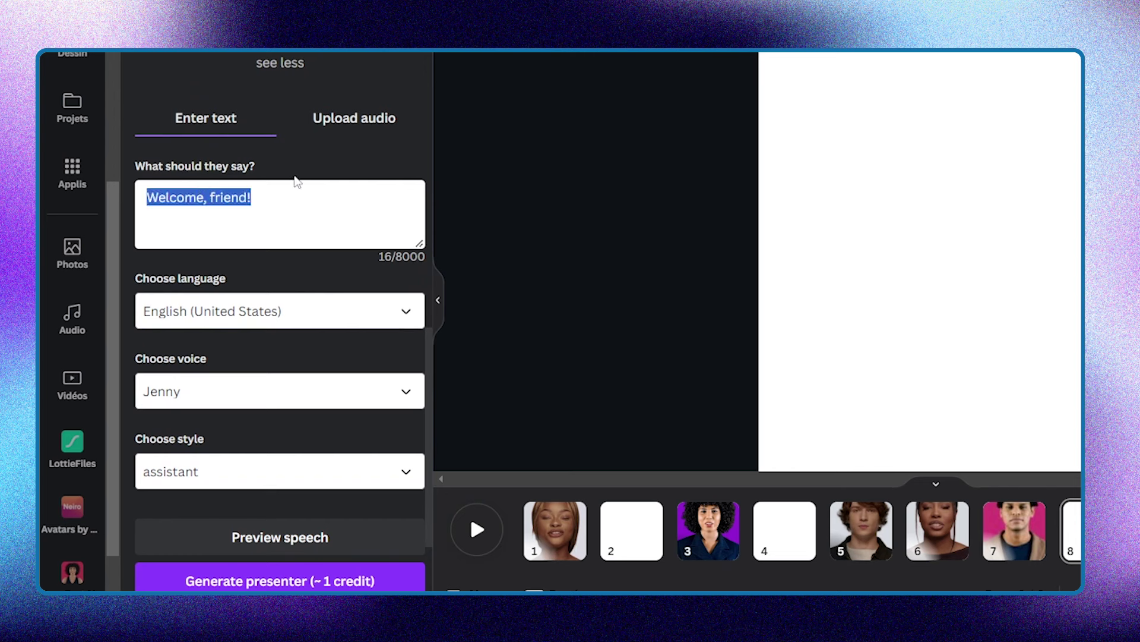
{"action": "left_click", "coordinate": [354, 119]}
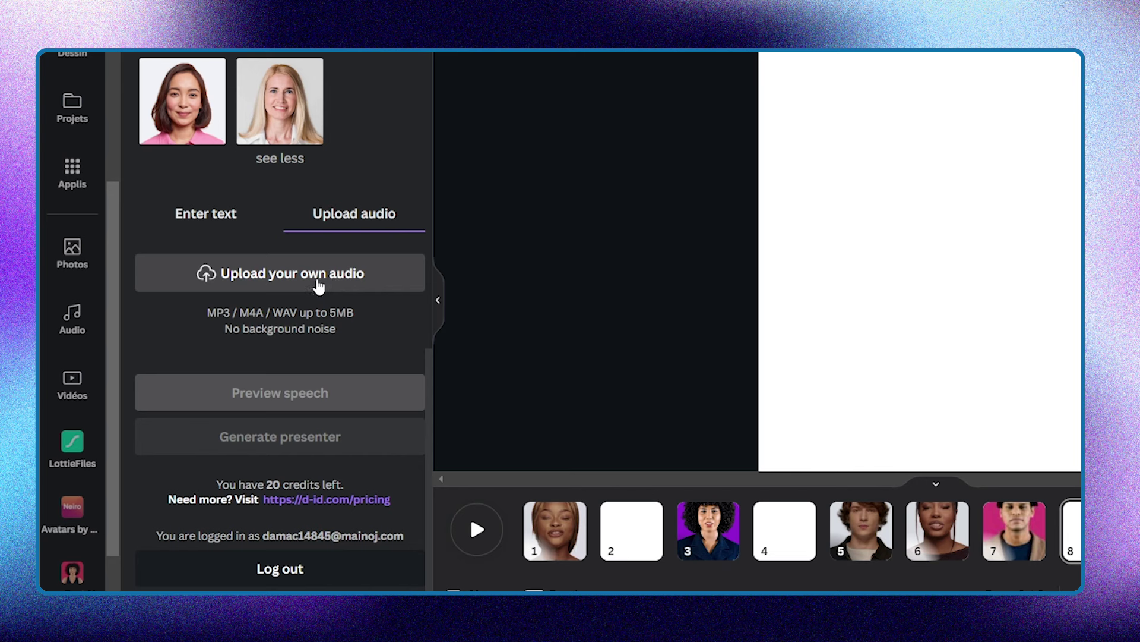
{"action": "left_click", "coordinate": [231, 225]}
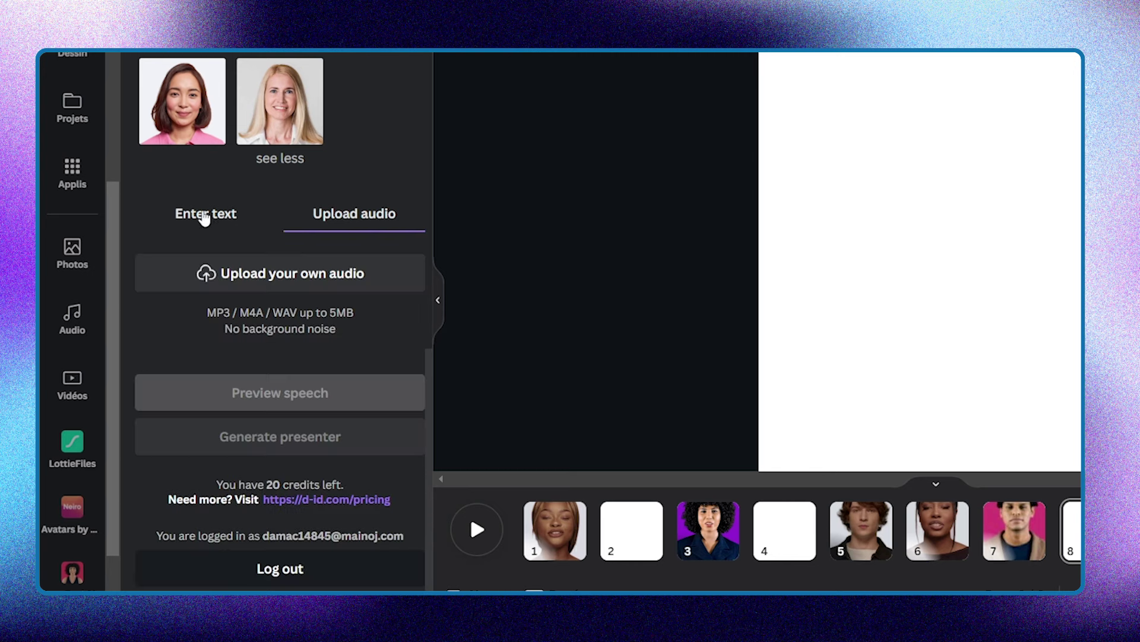
{"action": "left_click", "coordinate": [209, 218]}
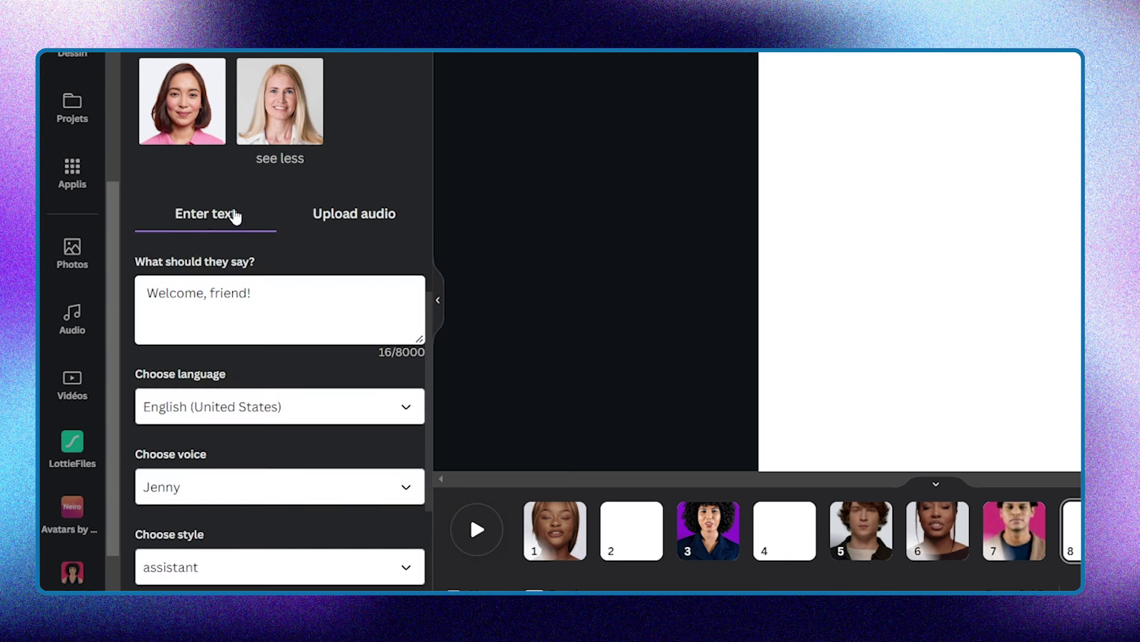
- Replace the script with the prepared French YouTube channel introduction starting "Bonjour à tous" and edit its "[nom de l'utilisateur]" placeholder
{"action": "scroll", "coordinate": [237, 214], "scroll_direction": "down", "scroll_amount": 3}
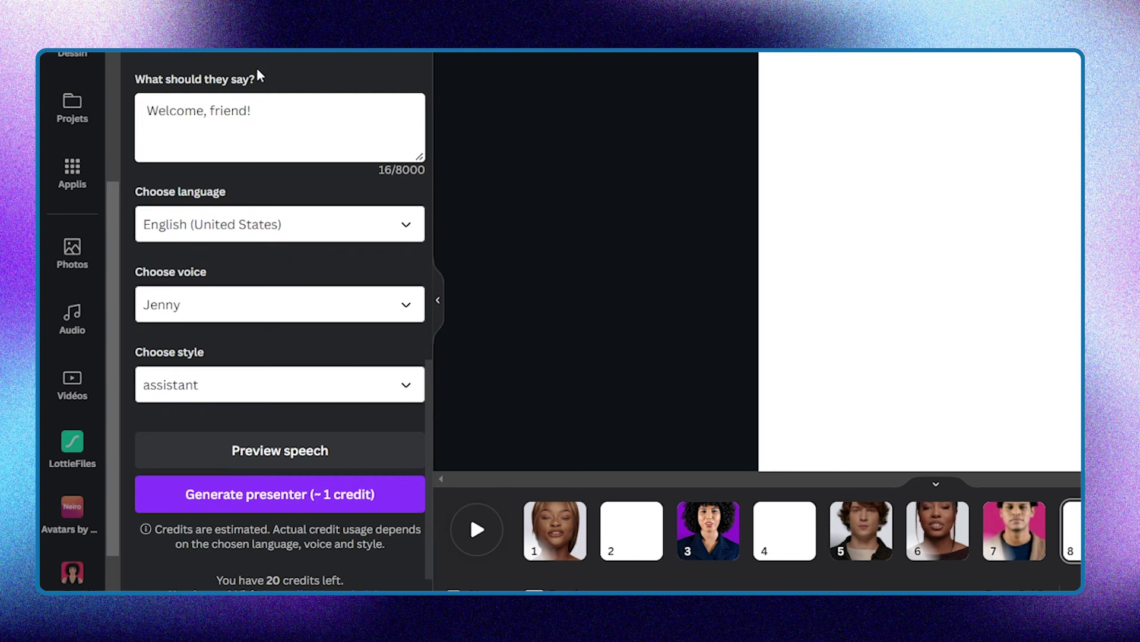
{"action": "key", "text": "ctrl+a"}
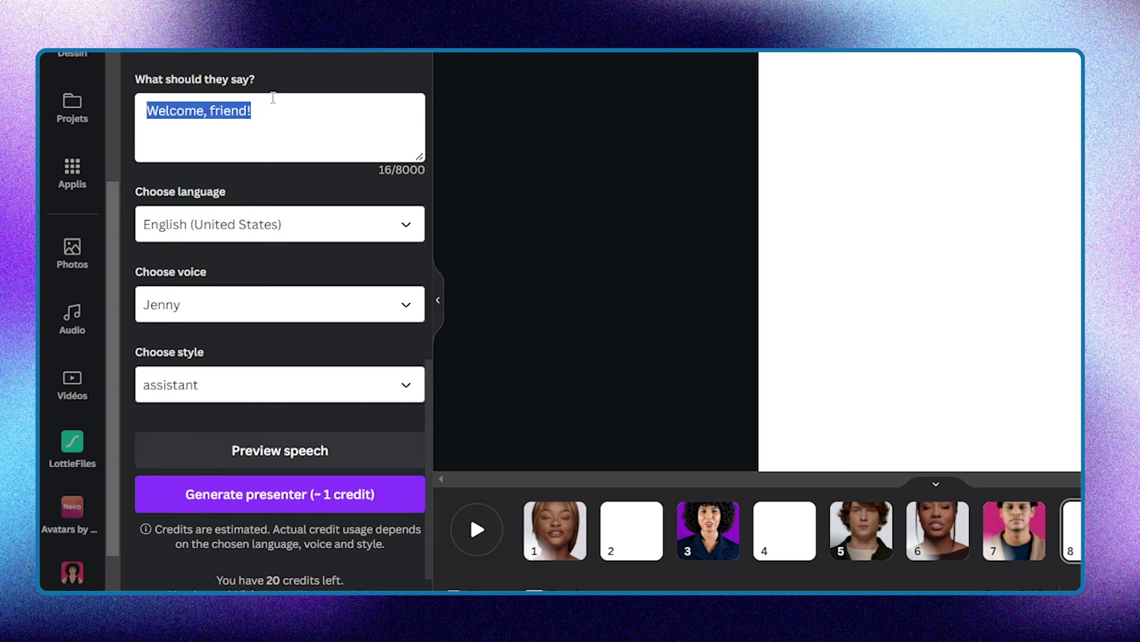
{"action": "key", "text": "ctrl+v"}
{"action": "scroll", "coordinate": [274, 125], "scroll_direction": "up", "scroll_amount": 5}
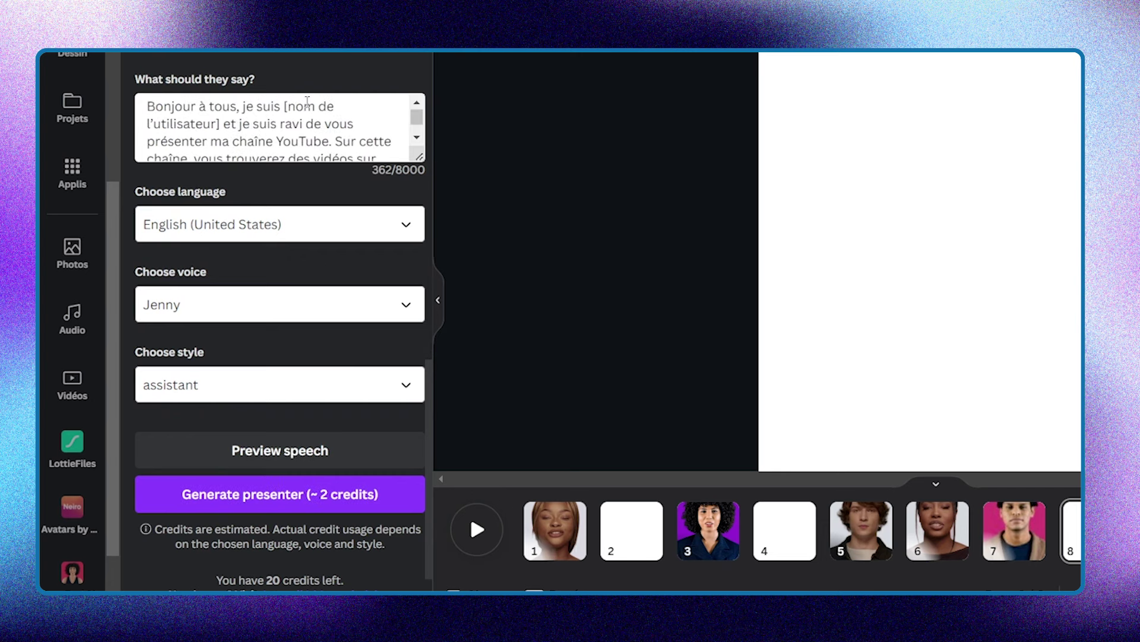
{"action": "left_click_drag", "start_coordinate": [219, 128], "coordinate": [282, 112]}
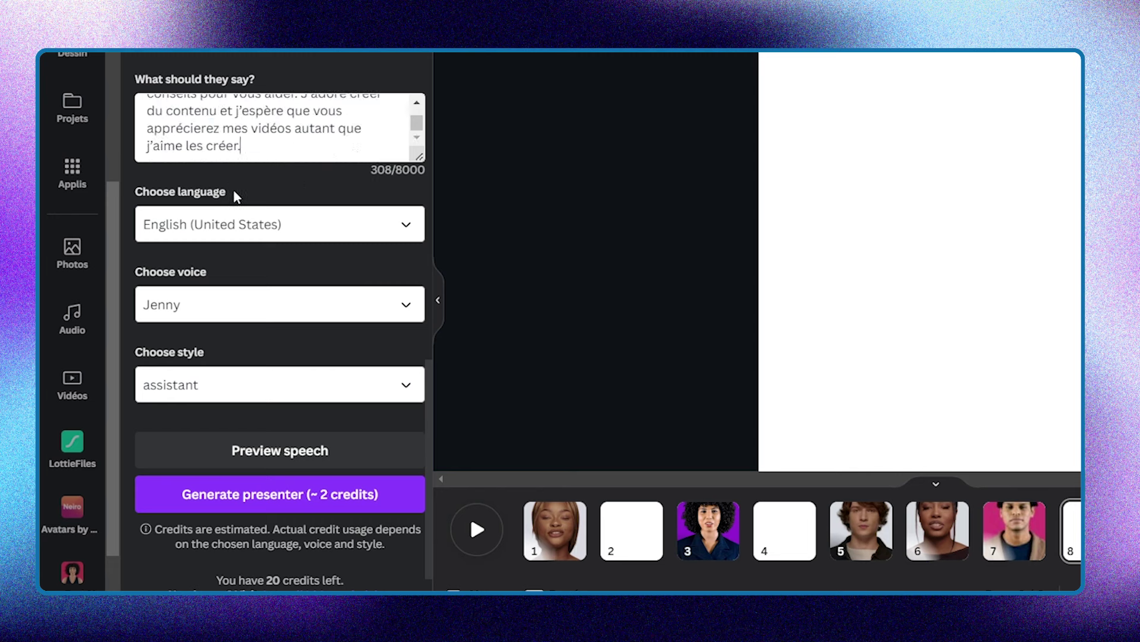
- Set the speech language to French (France)
{"action": "left_click", "coordinate": [307, 226]}
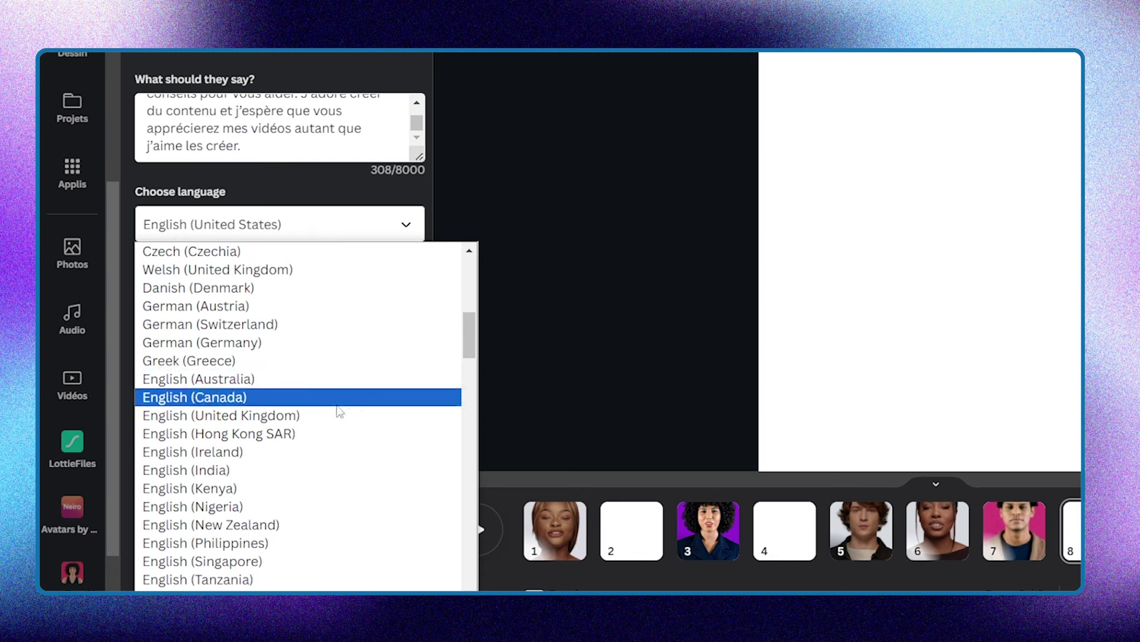
{"action": "scroll", "coordinate": [350, 493], "scroll_direction": "down", "scroll_amount": 3}
{"action": "scroll", "coordinate": [310, 436], "scroll_direction": "down", "scroll_amount": 12}
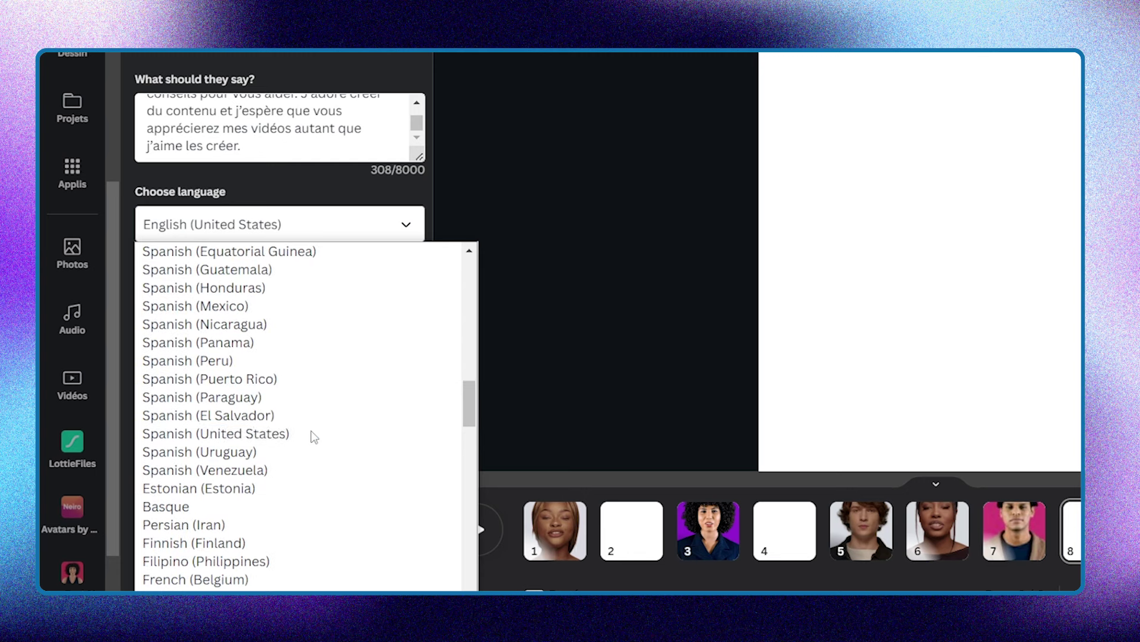
{"action": "scroll", "coordinate": [209, 305], "scroll_direction": "up", "scroll_amount": 4}
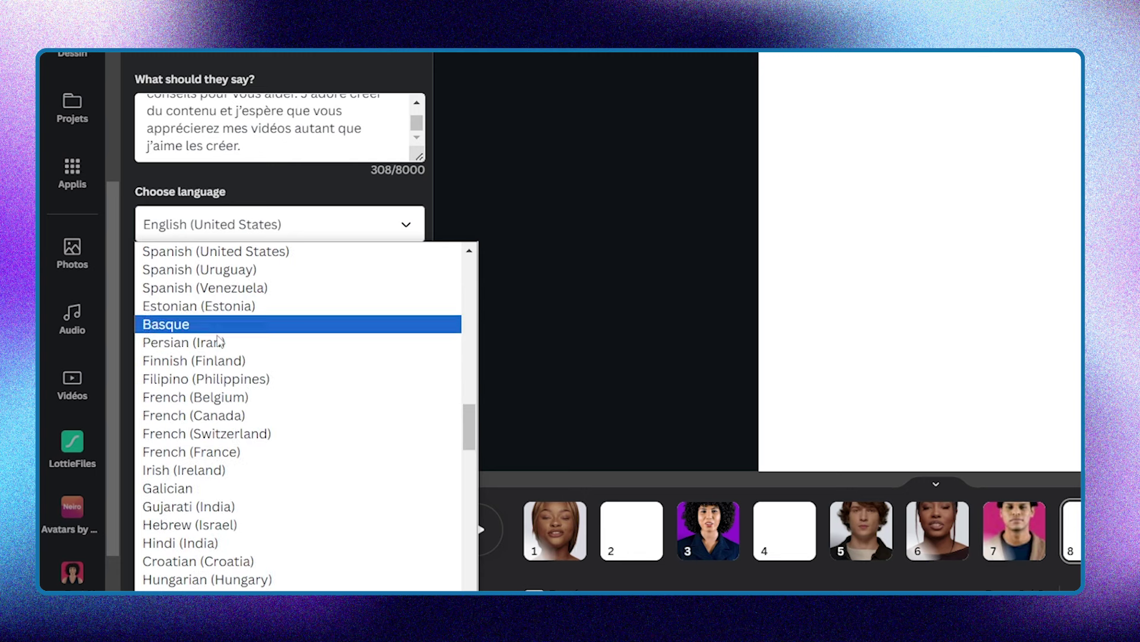
{"action": "left_click", "coordinate": [211, 451]}
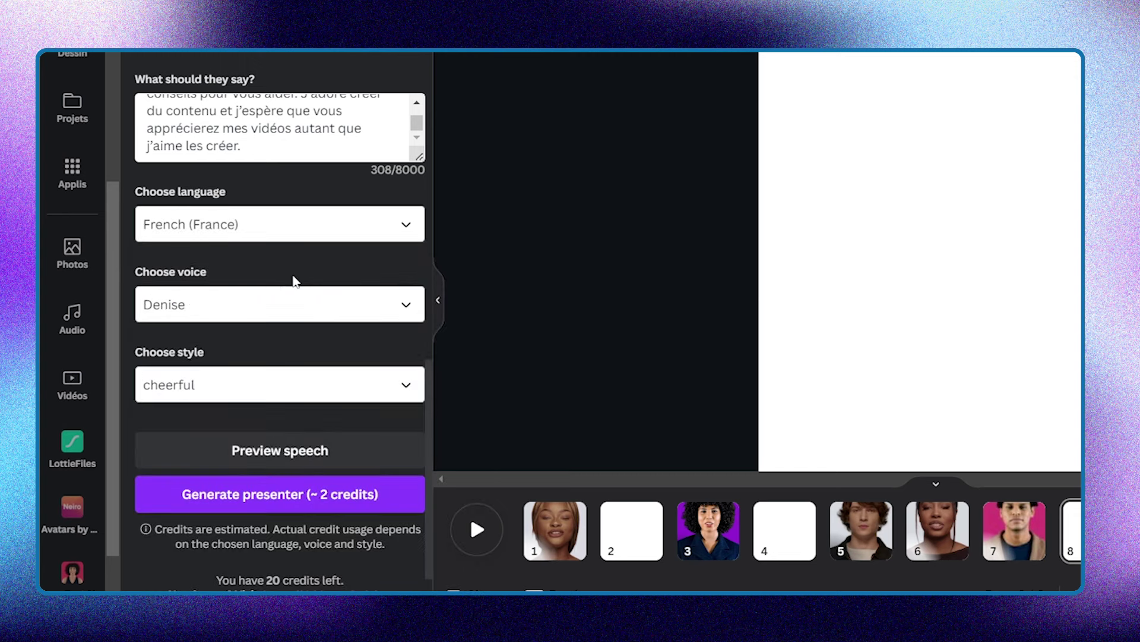
- Try the Eloise voice and preview the speech with it
{"action": "left_click", "coordinate": [300, 304]}
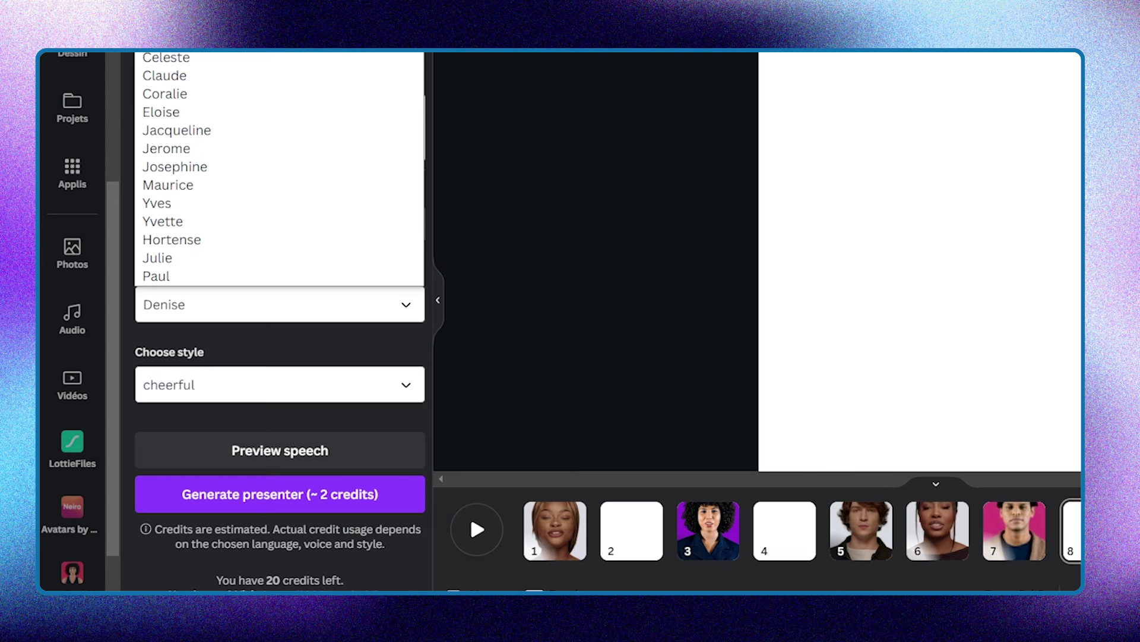
{"action": "left_click", "coordinate": [341, 112]}
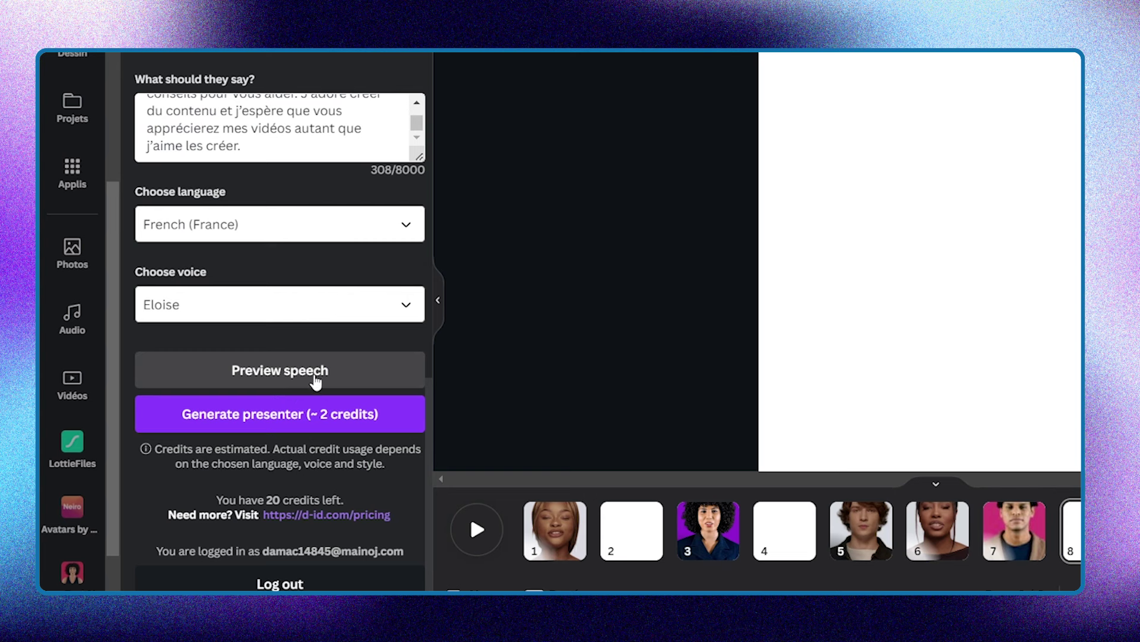
{"action": "left_click", "coordinate": [276, 378]}
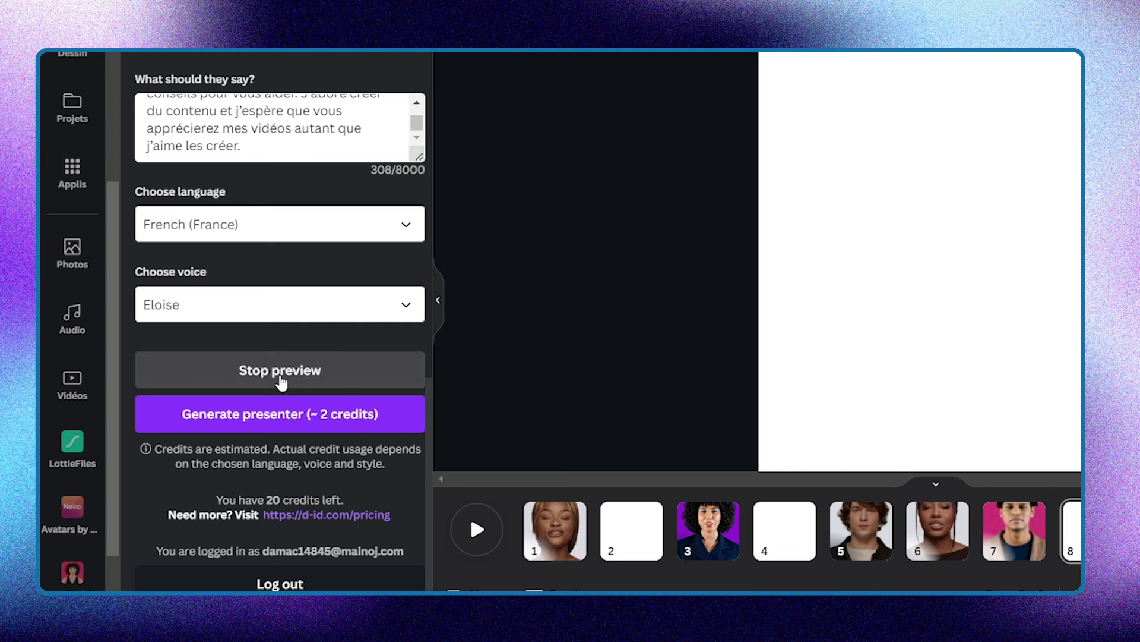
{"action": "left_click", "coordinate": [279, 379]}
- Set the presenter's voice to Yvette and preview the speech
{"action": "left_click", "coordinate": [242, 311]}
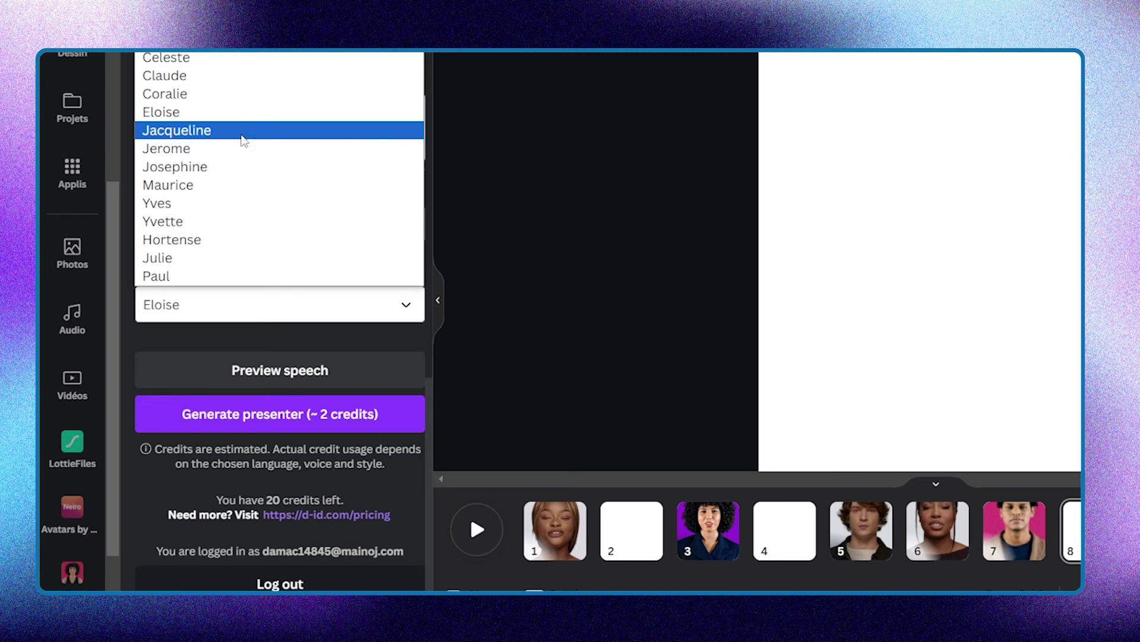
{"action": "left_click", "coordinate": [240, 221]}
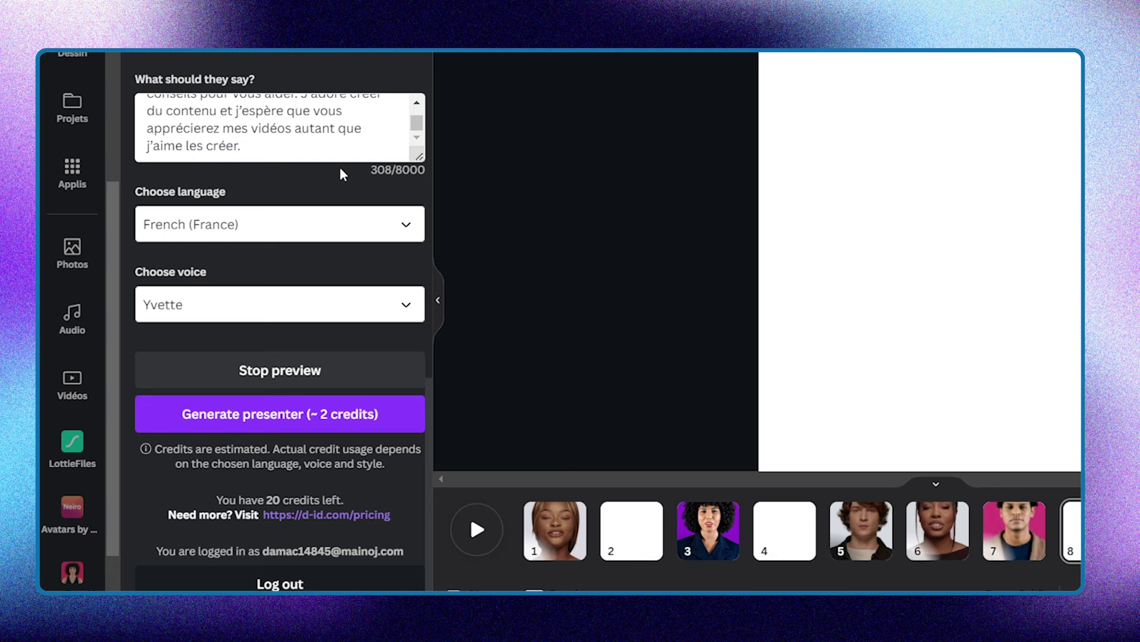
{"action": "left_click", "coordinate": [326, 379]}
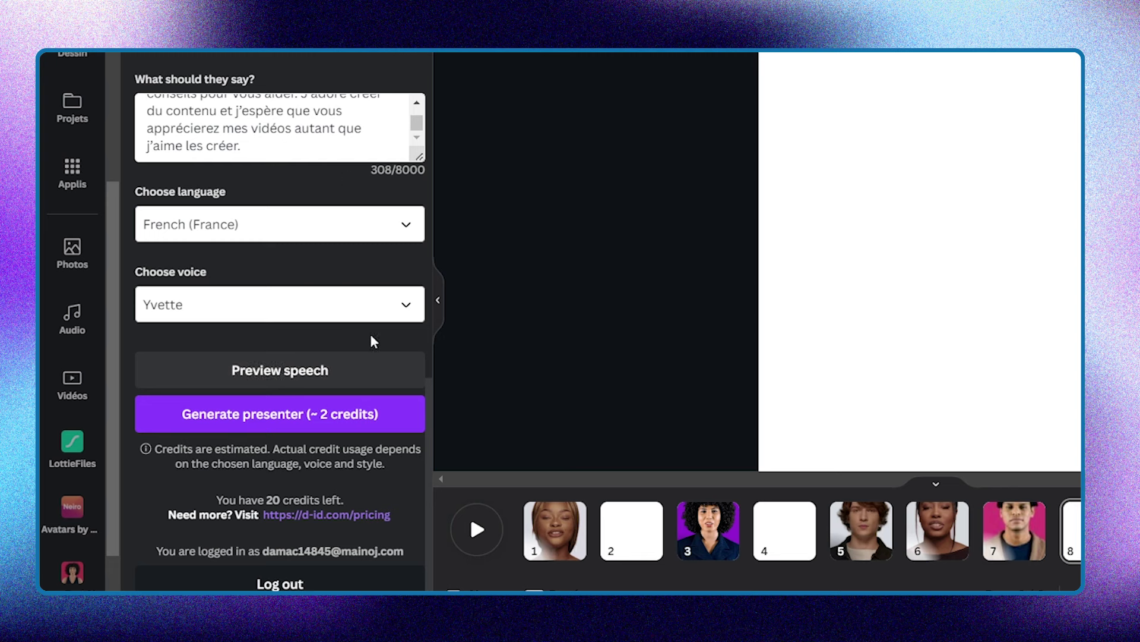
- Generate the talking presenter video from the uploaded portrait with the current script and voice
{"action": "scroll", "coordinate": [368, 337], "scroll_direction": "down", "scroll_amount": 1}
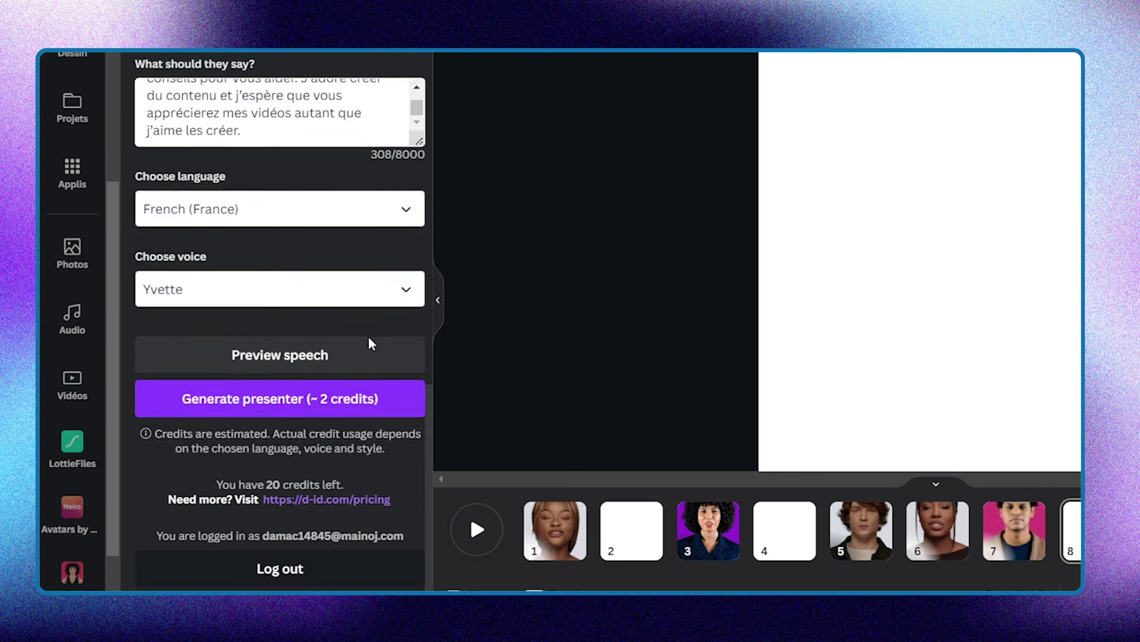
{"action": "left_click", "coordinate": [276, 403]}
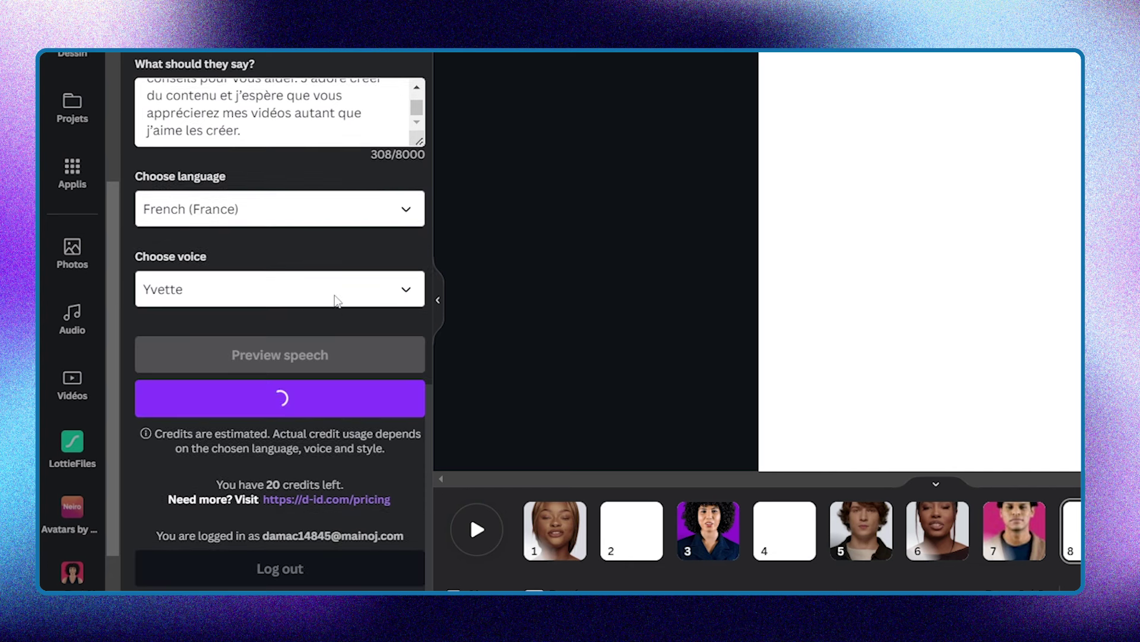
{"action": "scroll", "coordinate": [336, 297], "scroll_direction": "up", "scroll_amount": 10}
{"action": "scroll", "coordinate": [337, 291], "scroll_direction": "up", "scroll_amount": 5}
{"action": "scroll", "coordinate": [267, 113], "scroll_direction": "up", "scroll_amount": 2}
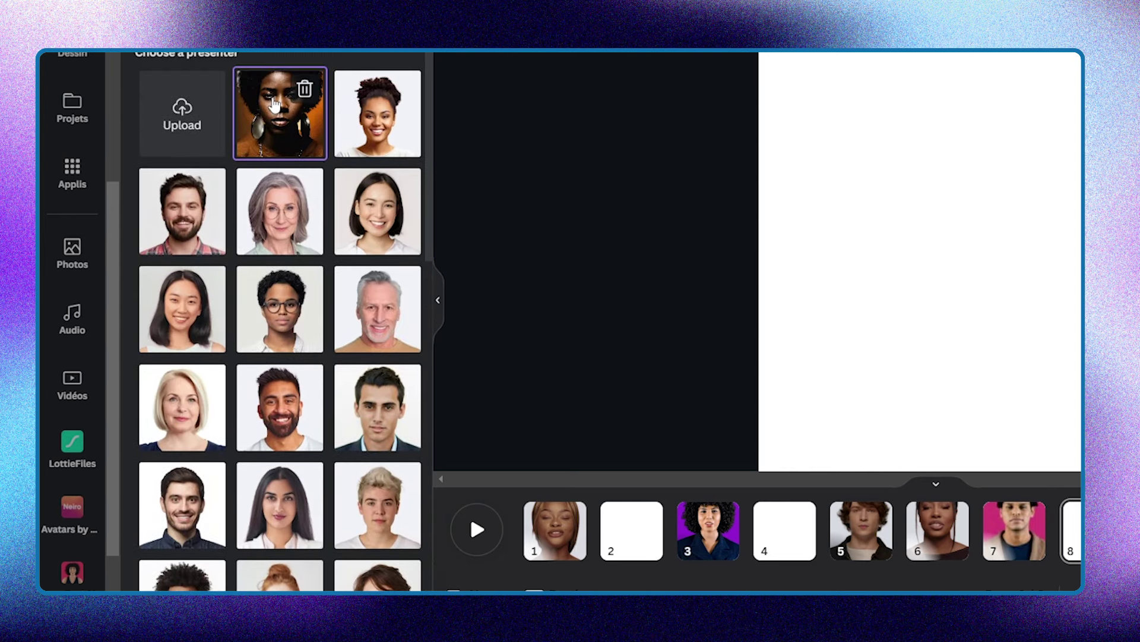
{"action": "left_click", "coordinate": [274, 105]}
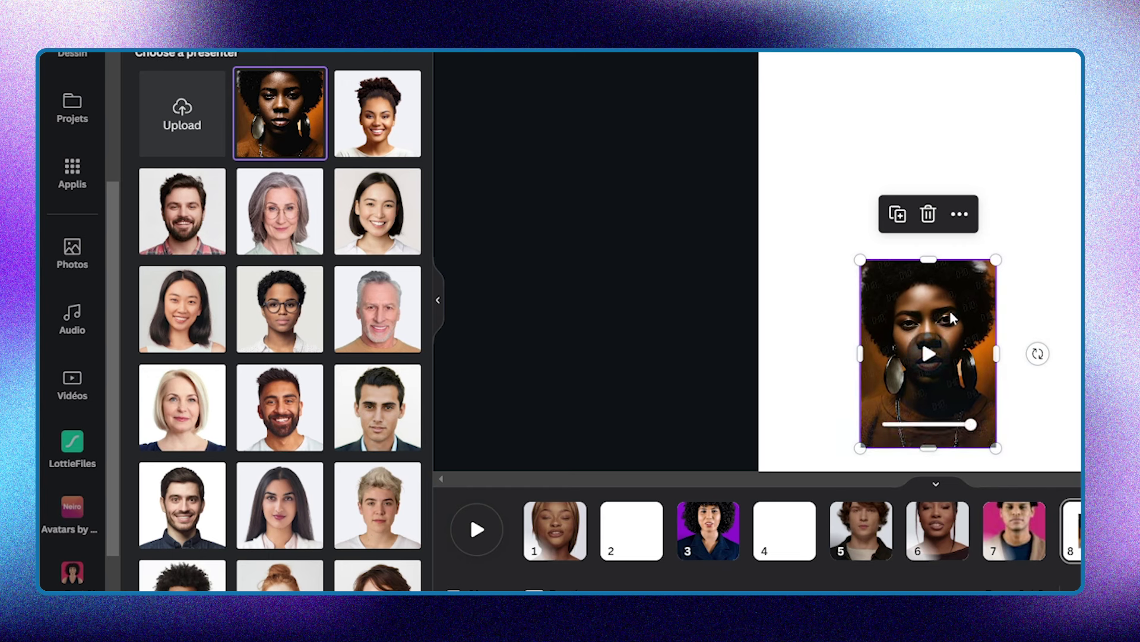
- Enlarge the generated presenter video on page 8 and set it as the page background
{"action": "left_click_drag", "start_coordinate": [1003, 259], "coordinate": [1046, 105]}
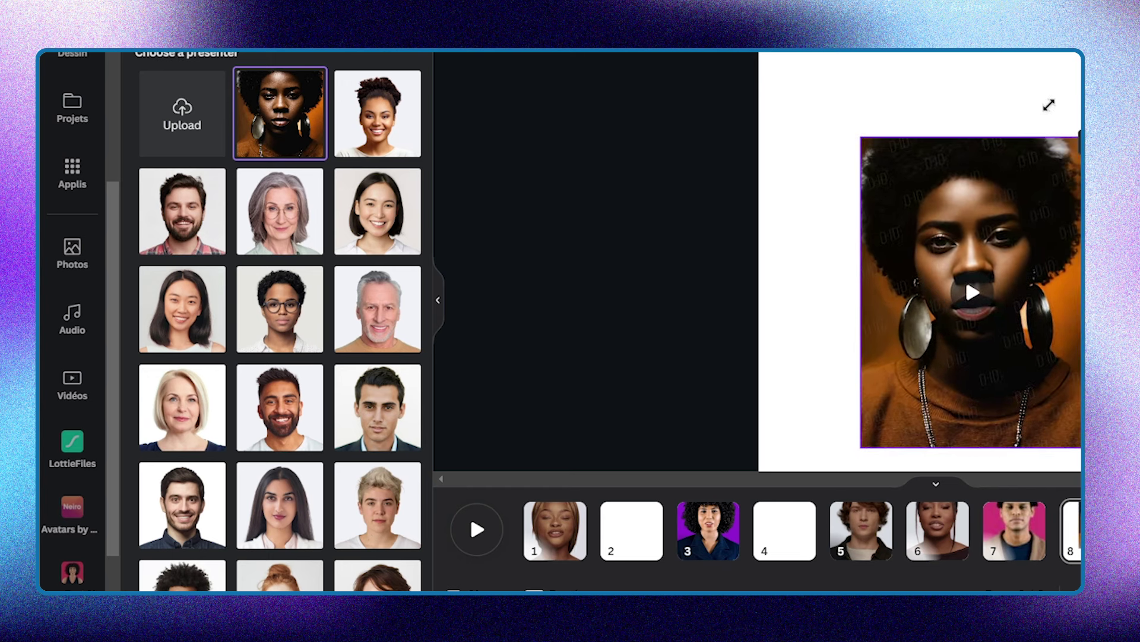
{"action": "left_click_drag", "start_coordinate": [855, 135], "coordinate": [798, 55]}
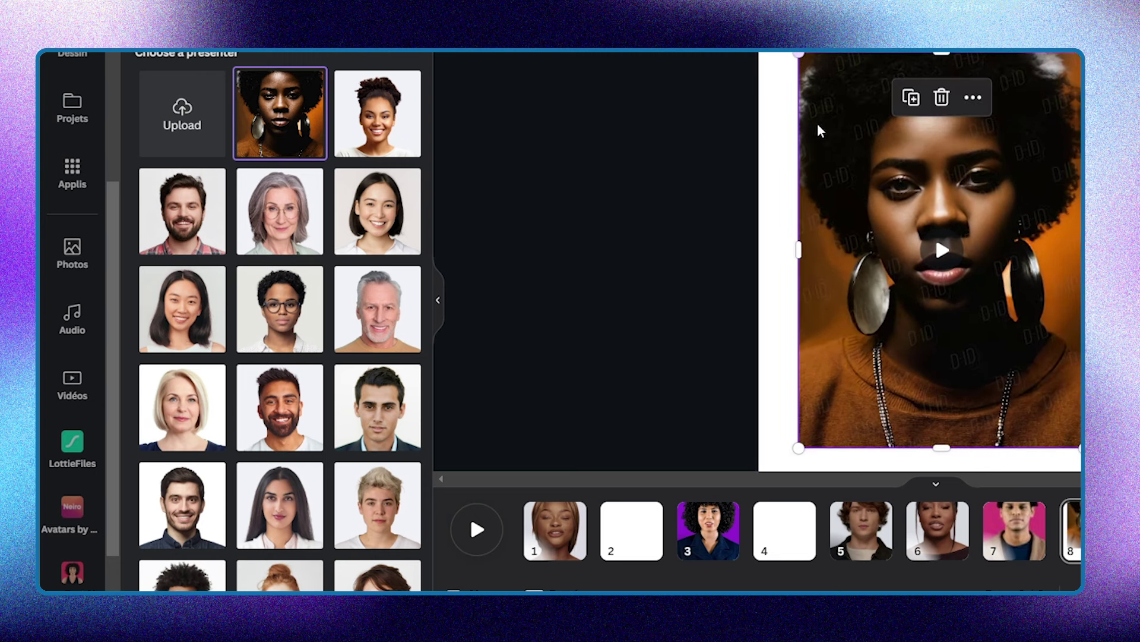
{"action": "right_click", "coordinate": [848, 138]}
{"action": "left_click", "coordinate": [966, 518]}
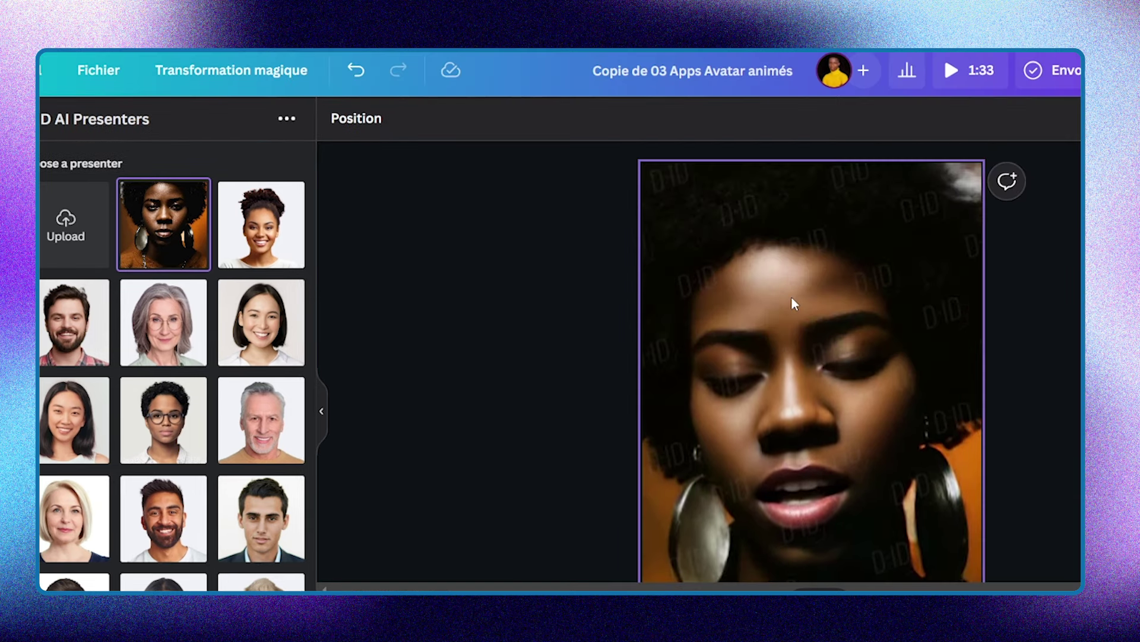
{"action": "scroll", "coordinate": [883, 272], "scroll_direction": "down", "scroll_amount": 3}
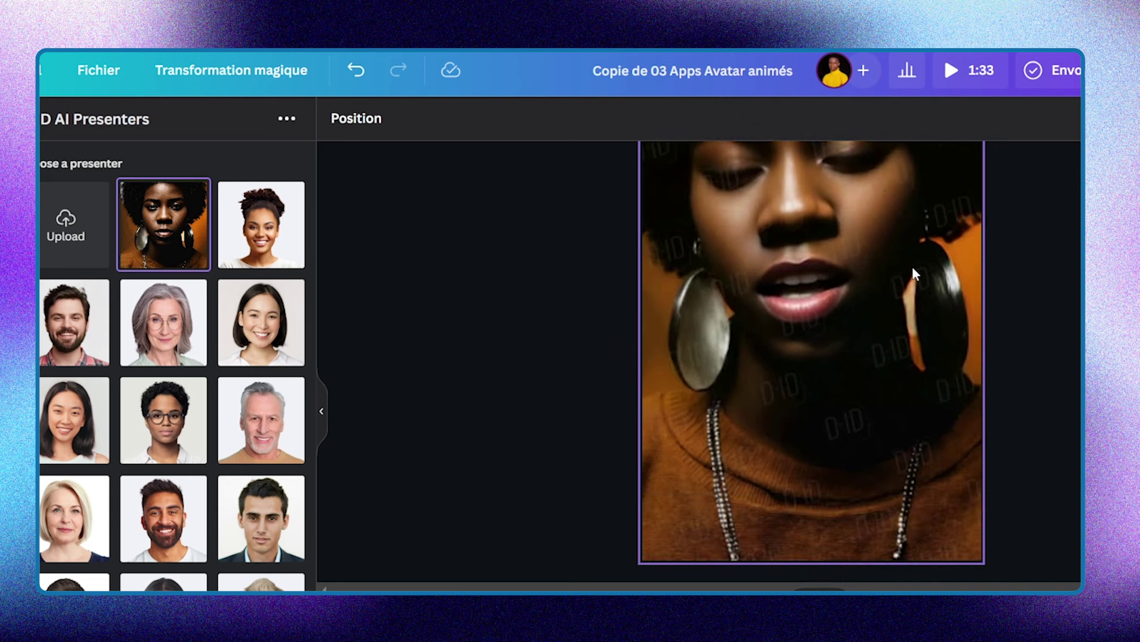
{"action": "scroll", "coordinate": [915, 274], "scroll_direction": "up", "scroll_amount": 3}
{"action": "scroll", "coordinate": [915, 272], "scroll_direction": "down", "scroll_amount": 3}
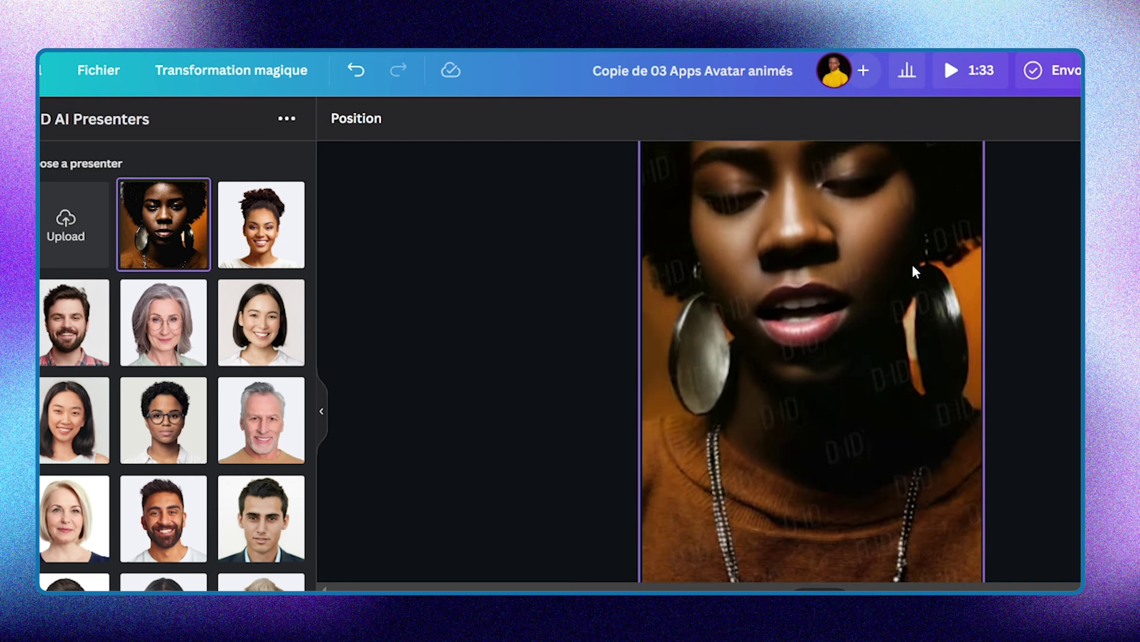